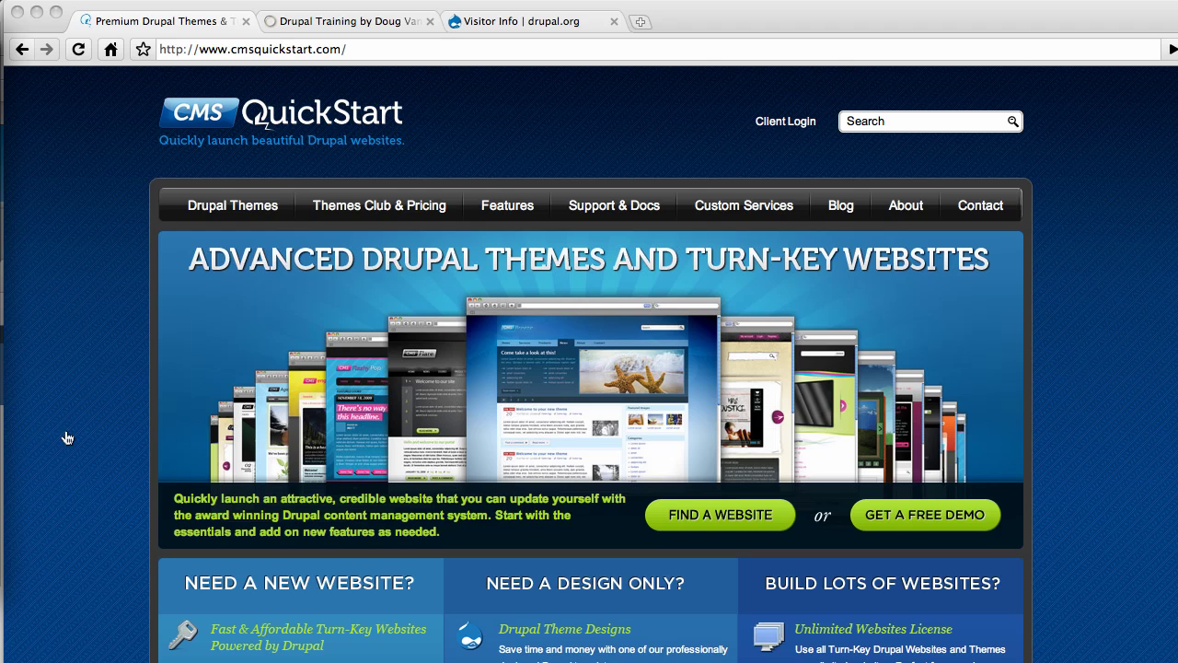
Switch to the open Drupal Training site and look over its home page
left_click(348, 21)
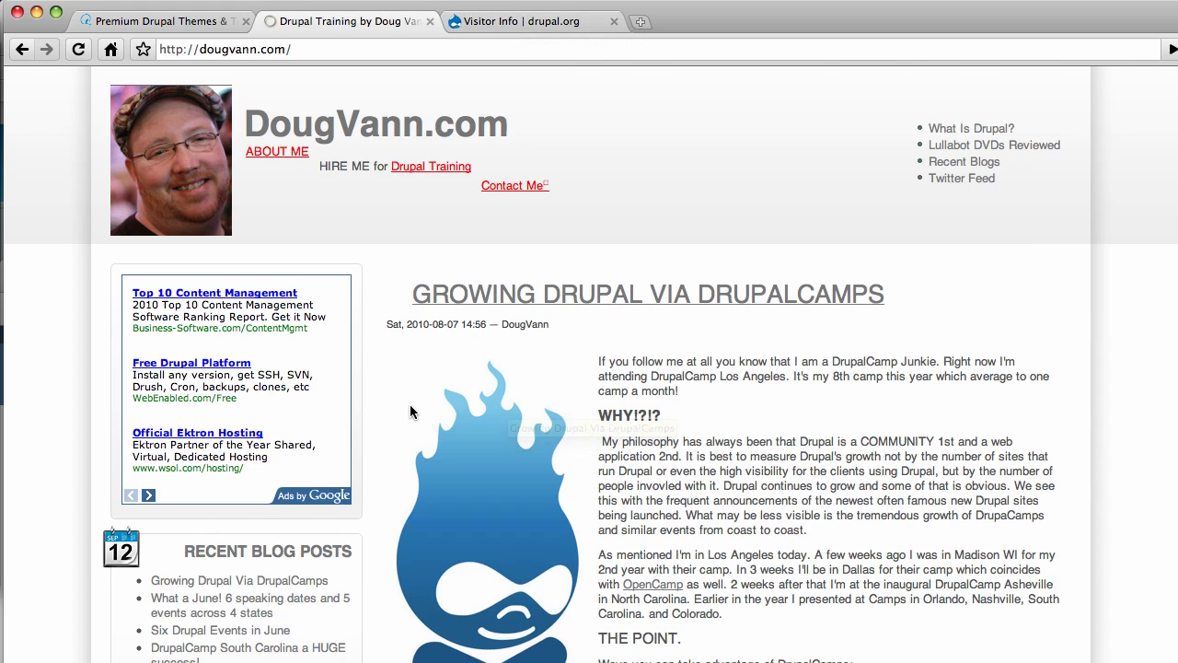
scroll(410, 404, "down", 5)
scroll(409, 404, "down", 5)
scroll(213, 129, "up", 20)
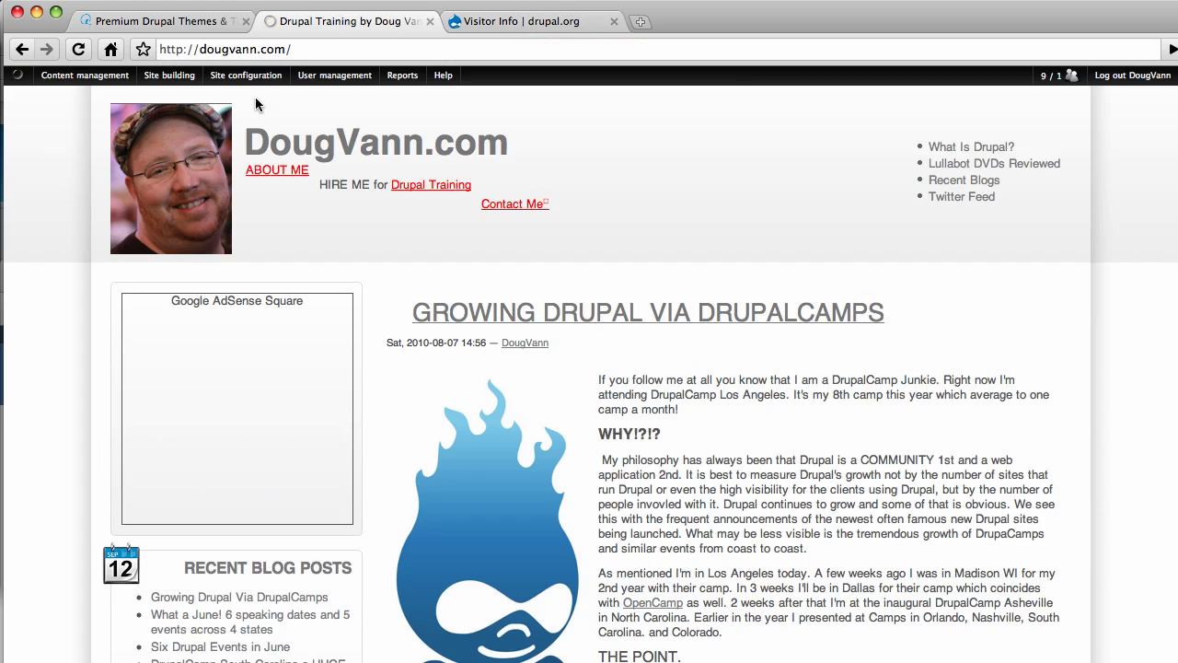
Open the site's Modules administration page
mouse_move(166, 76)
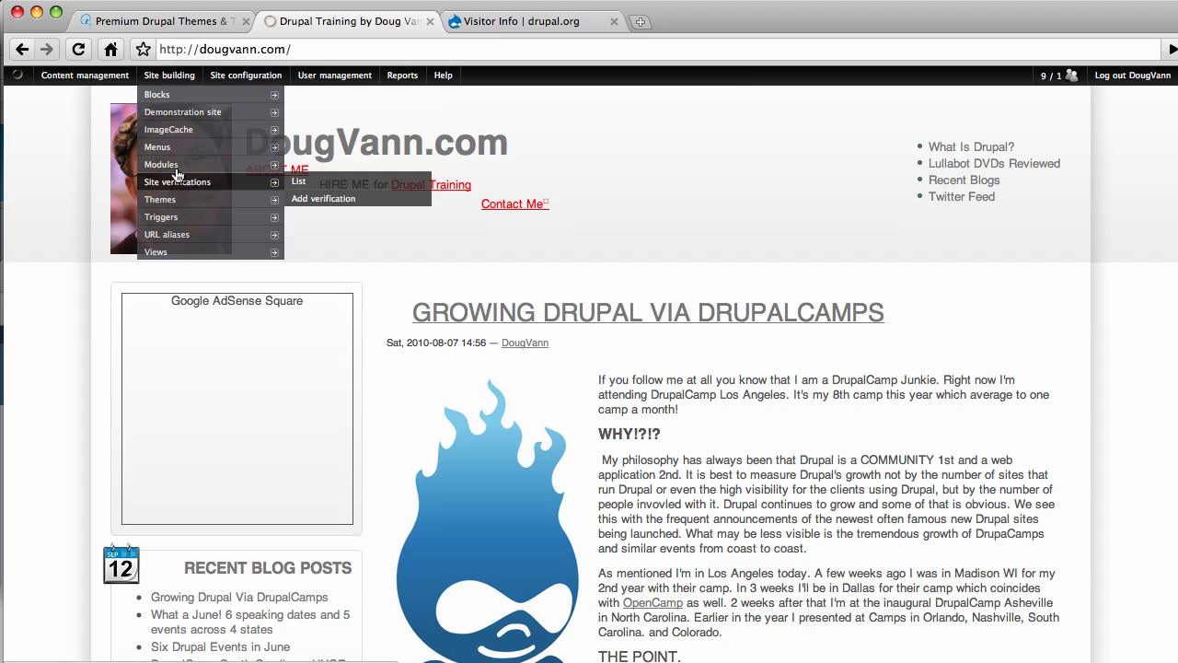
mouse_move(173, 166)
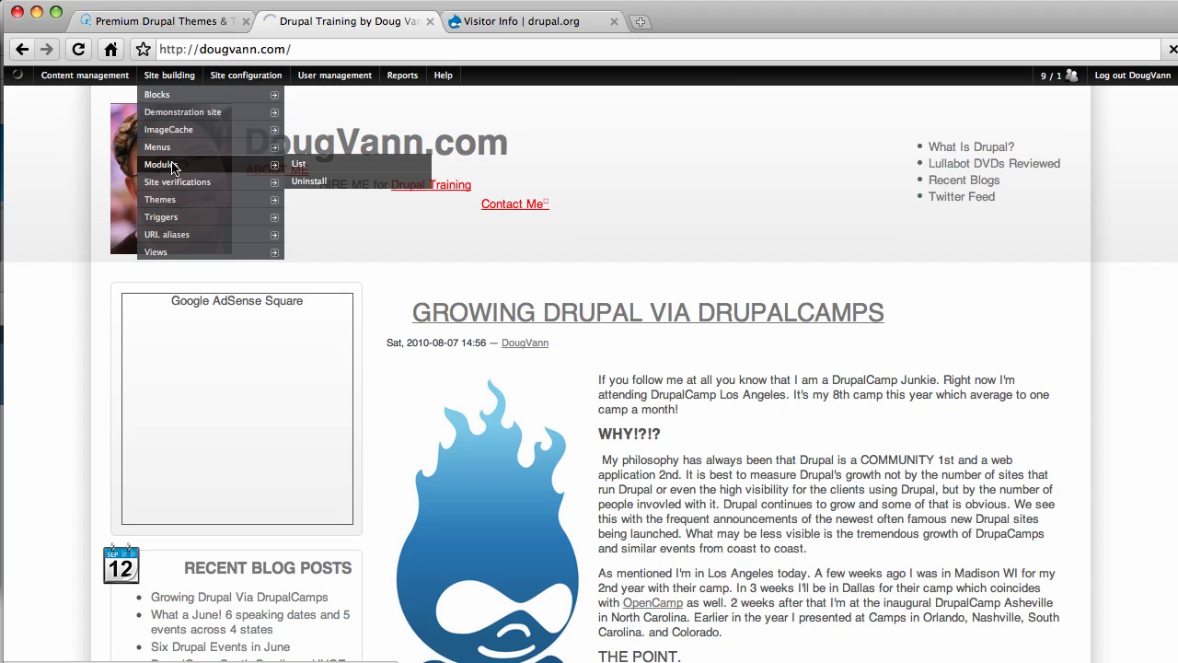
left_click(172, 165)
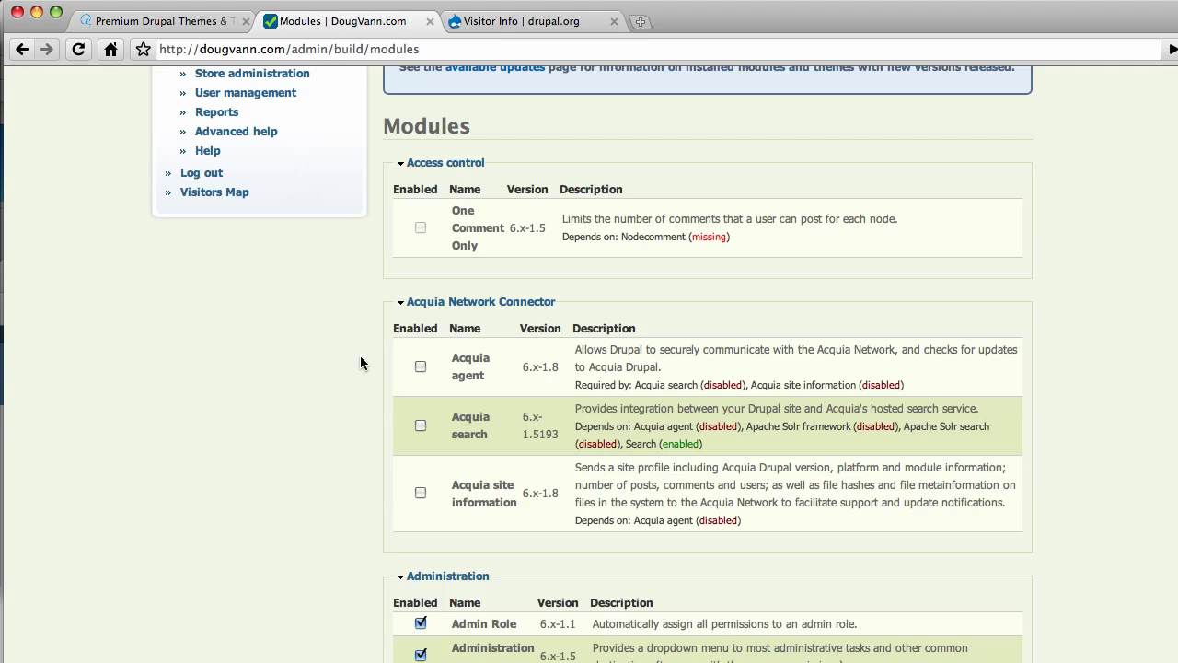
Examine the module list through the Core - optional group, checking which modules, such as Database logging and Statistics, are enabled
scroll(434, 391, "down", 6)
scroll(435, 392, "down", 20)
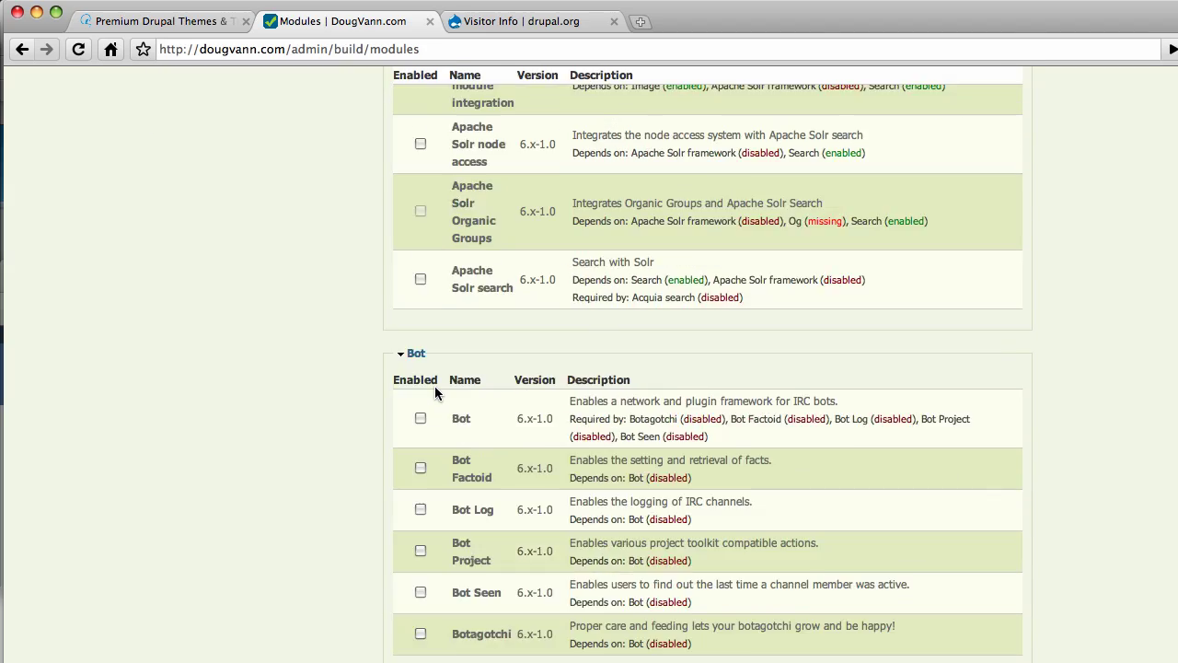
scroll(436, 392, "down", 20)
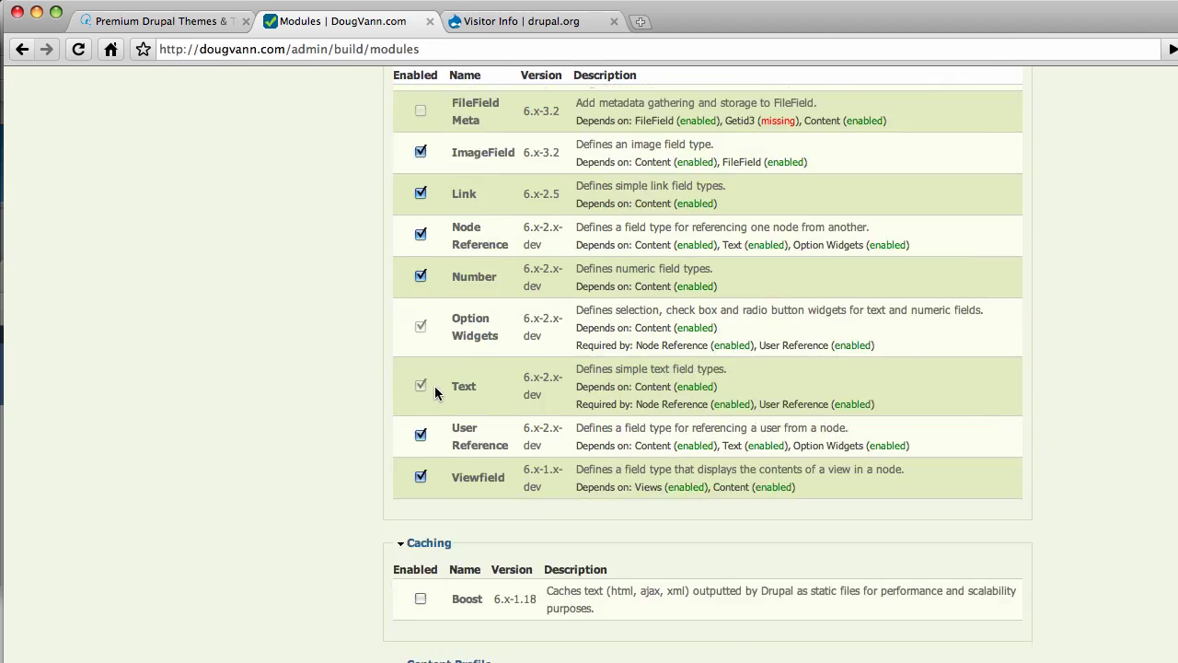
scroll(437, 394, "down", 4)
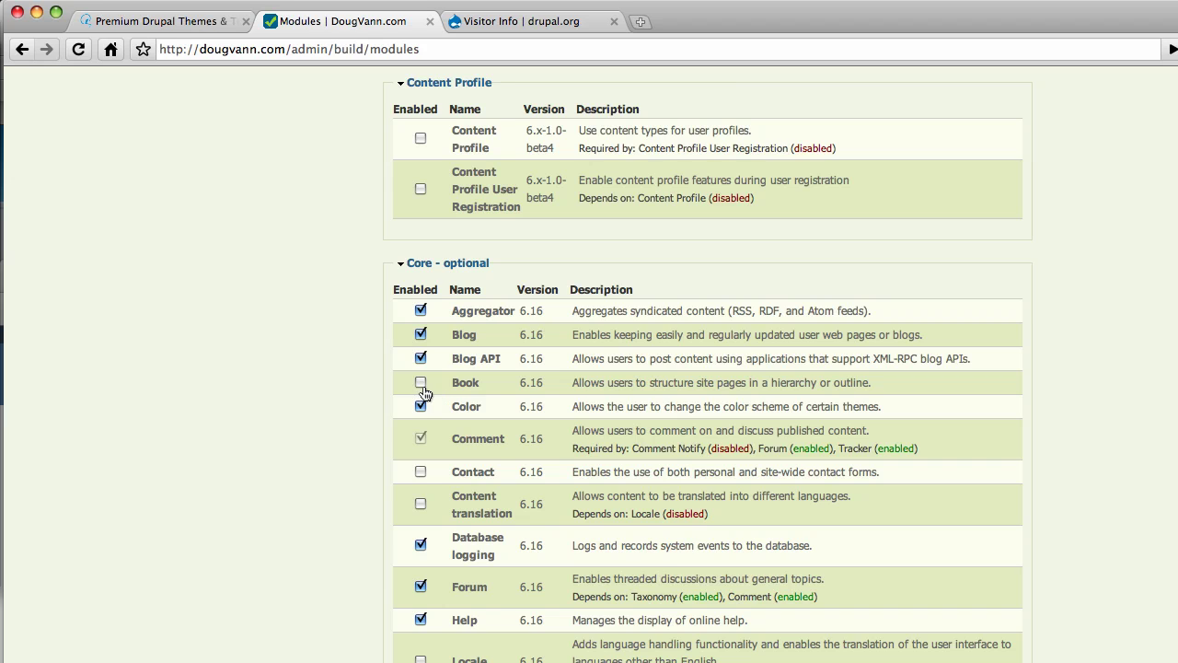
scroll(416, 391, "down", 4)
scroll(416, 391, "down", 7)
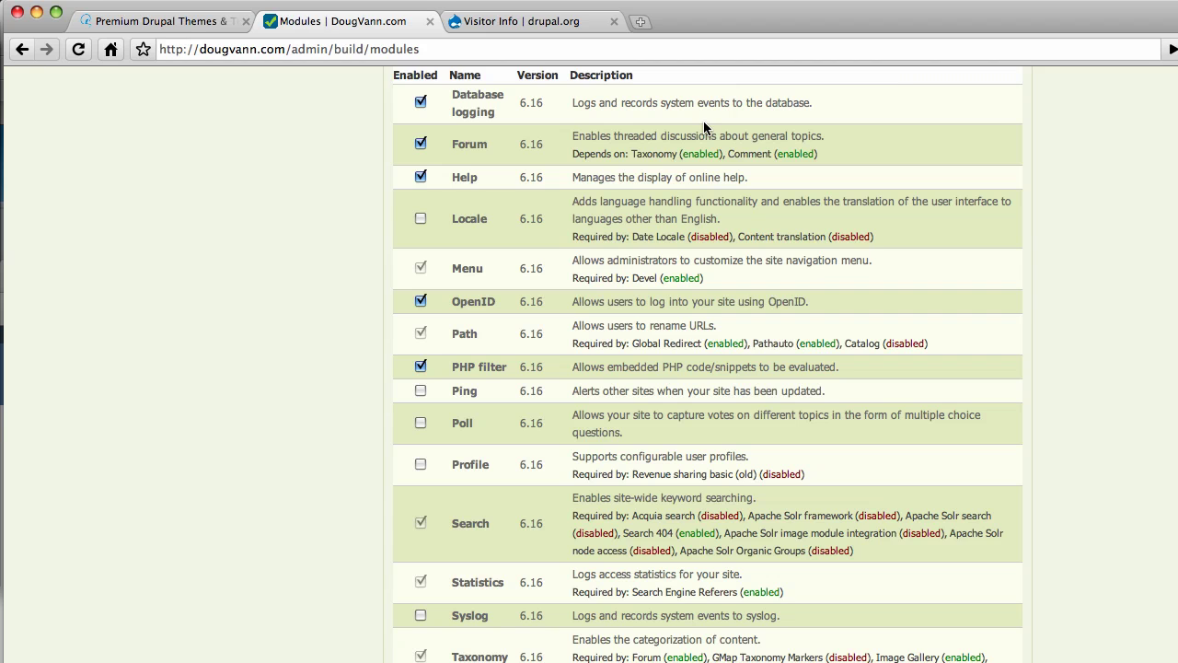
scroll(471, 145, "up", 20)
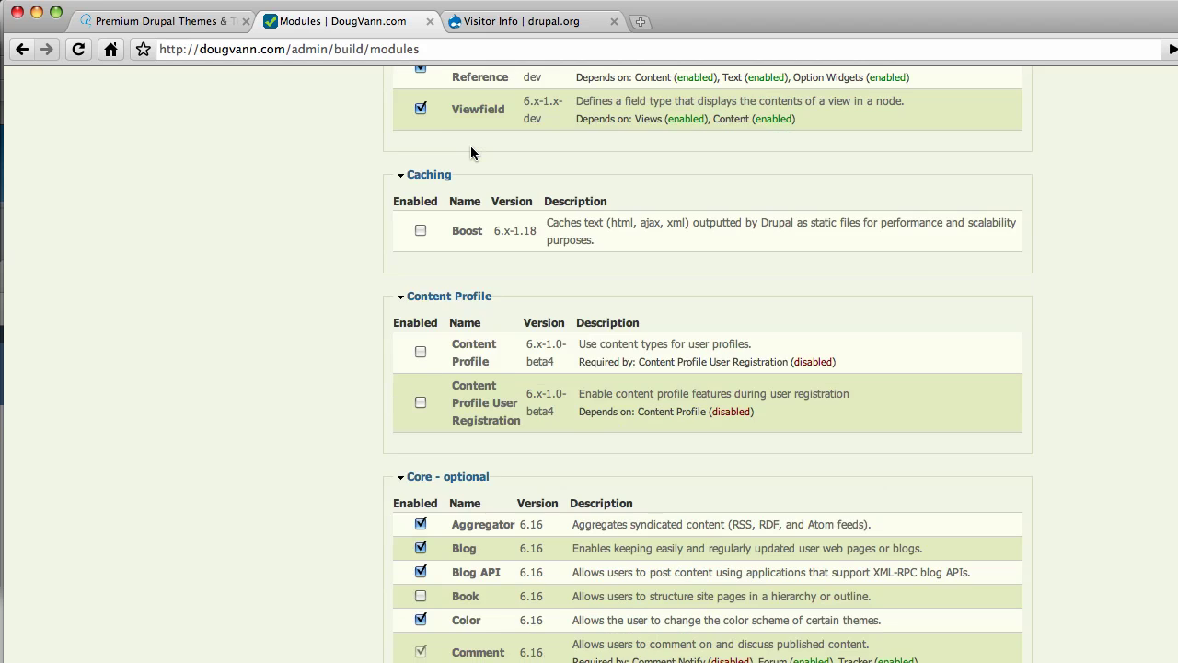
scroll(470, 147, "up", 5)
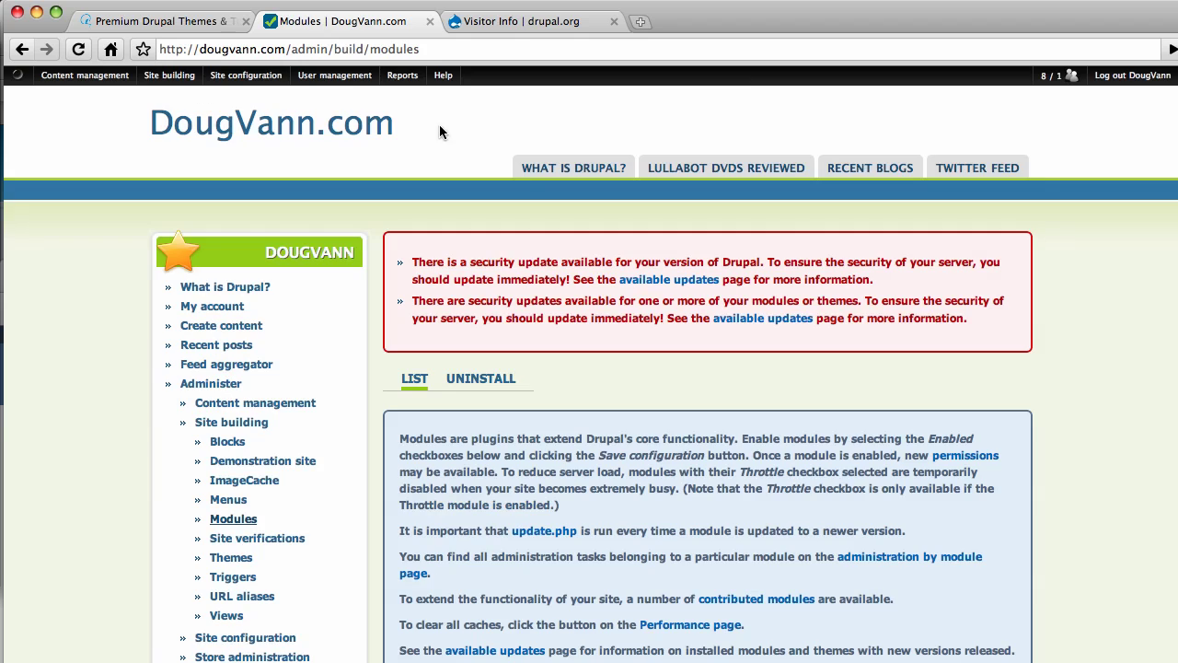
Open the Recent log entries report and review the logged user, mollom, page not found, cron and update events
mouse_move(403, 77)
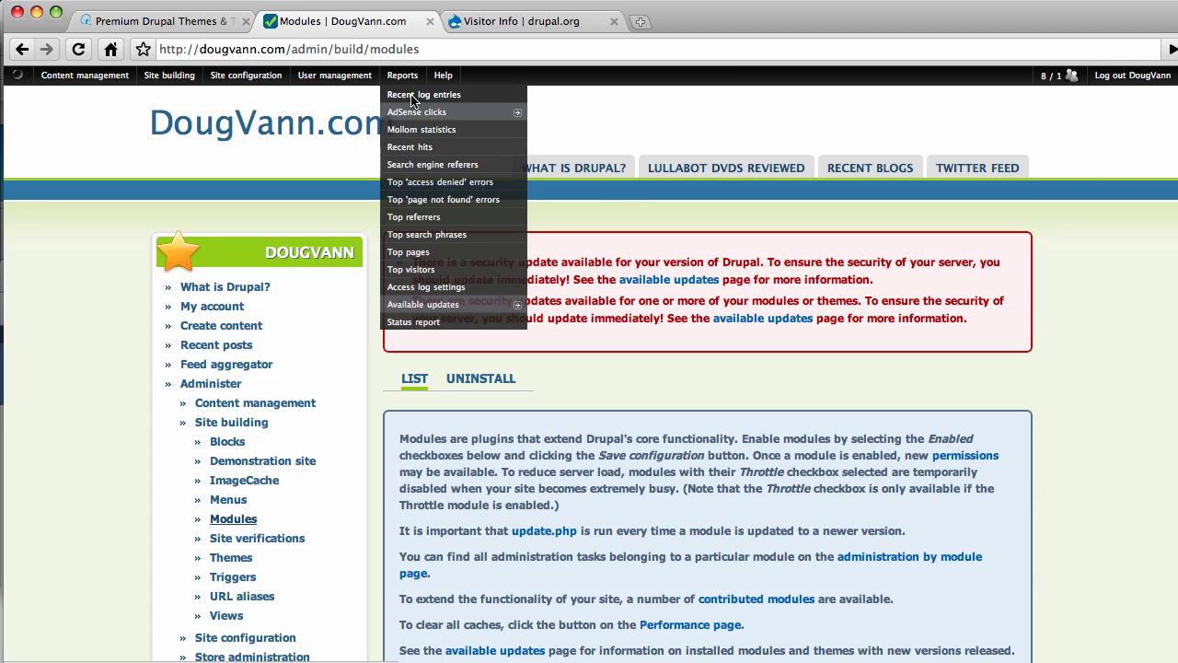
left_click(410, 98)
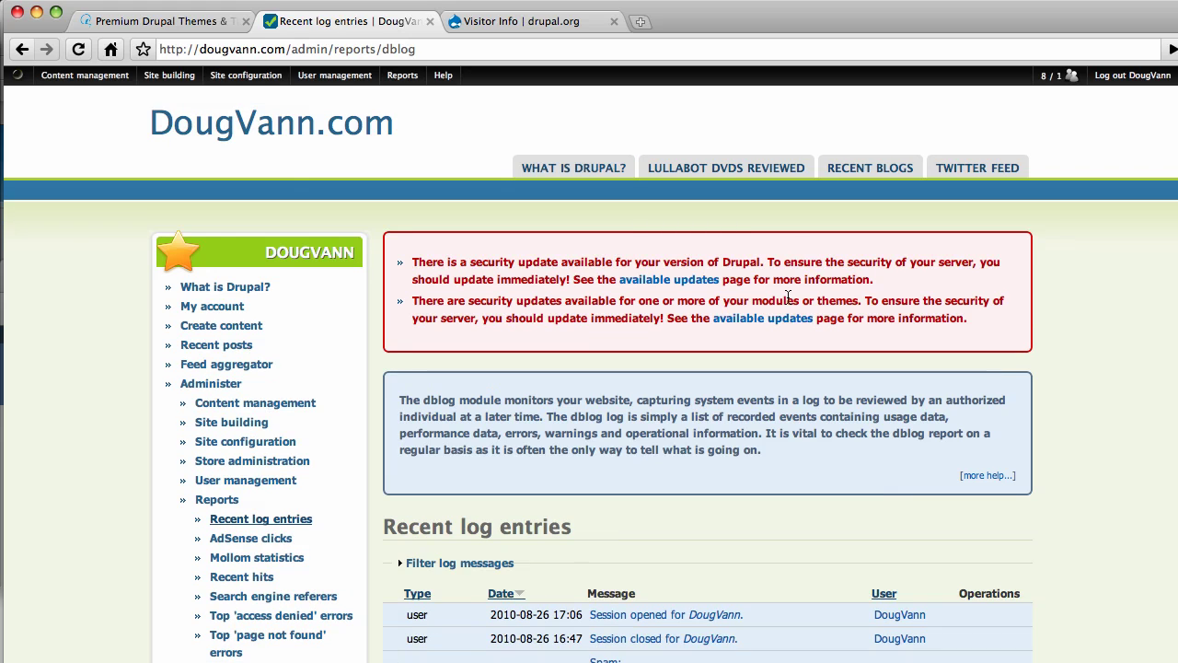
scroll(788, 297, "down", 3)
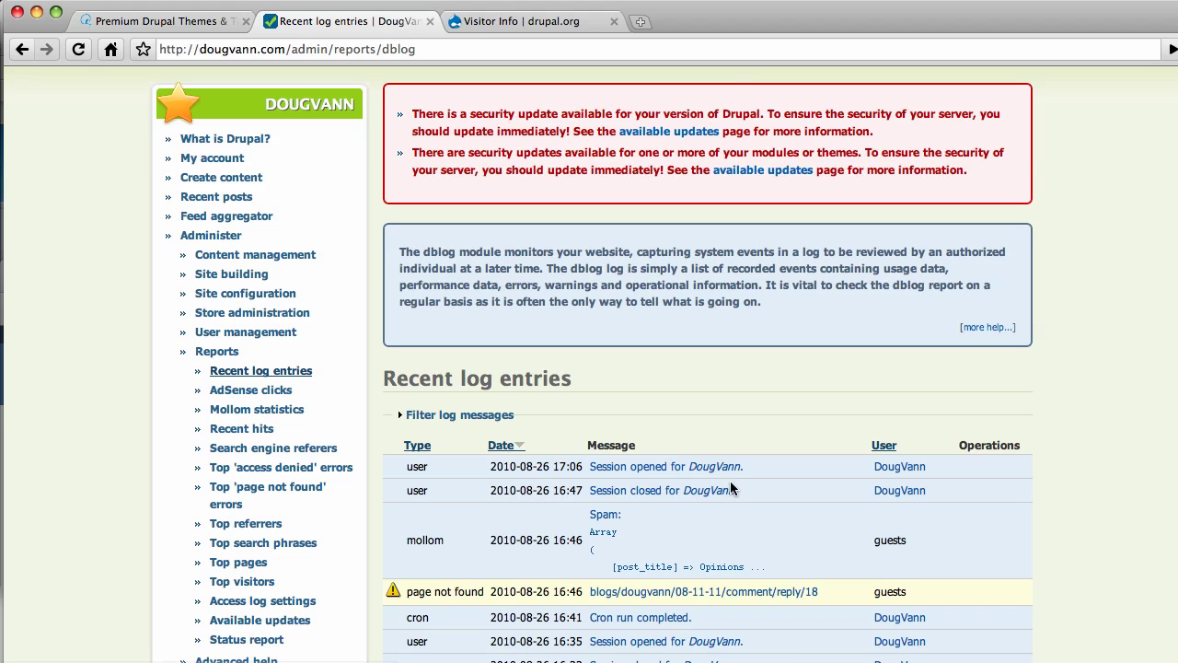
scroll(701, 477, "down", 1)
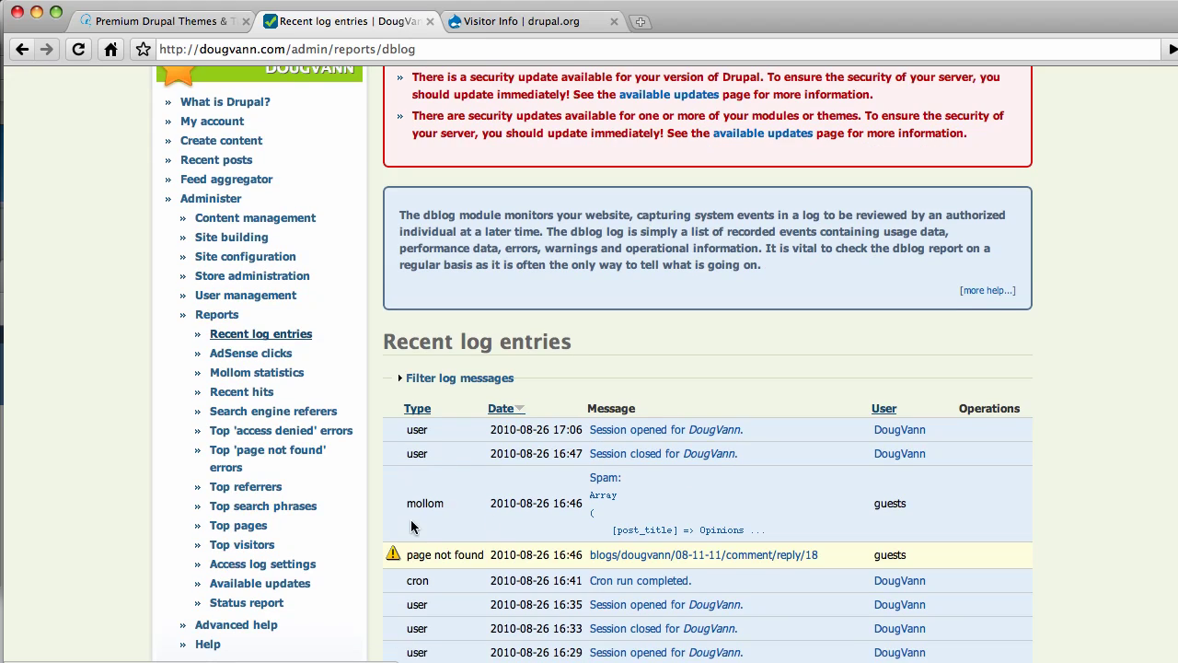
scroll(452, 505, "down", 1)
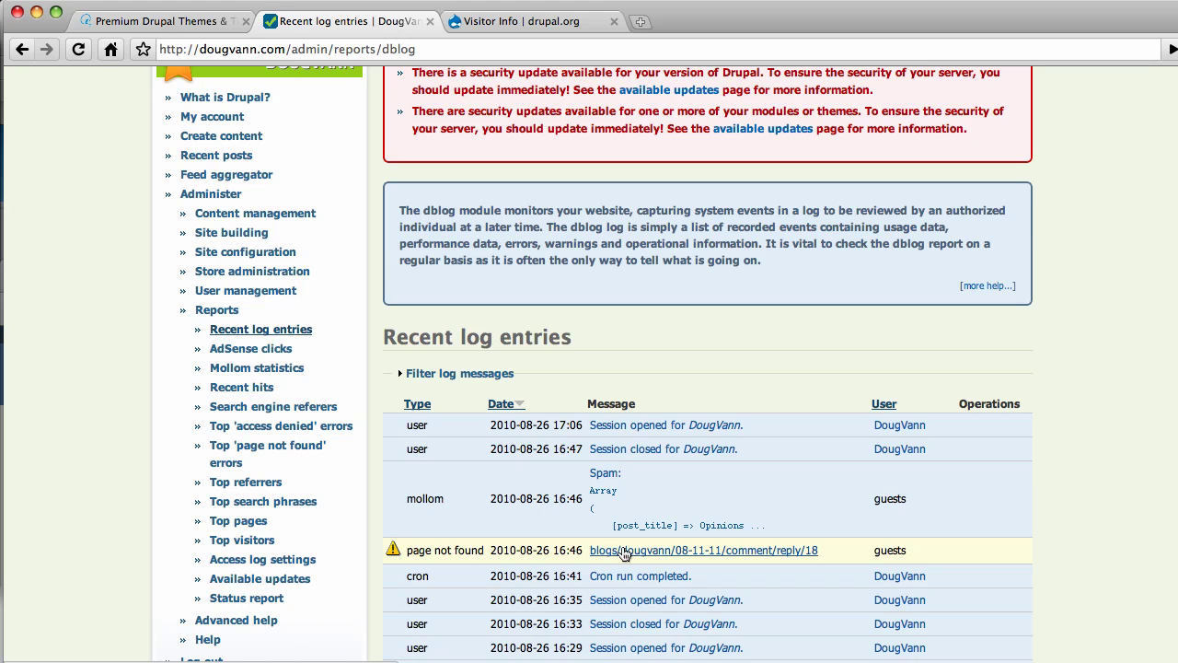
scroll(626, 575, "down", 1)
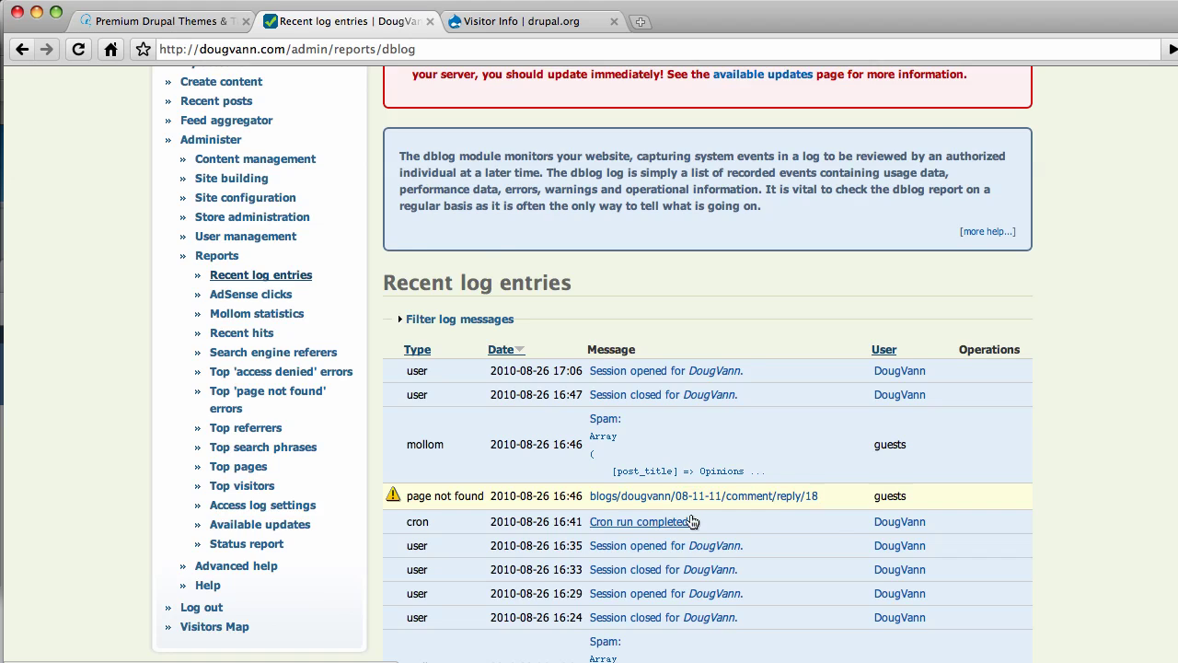
scroll(696, 523, "down", 2)
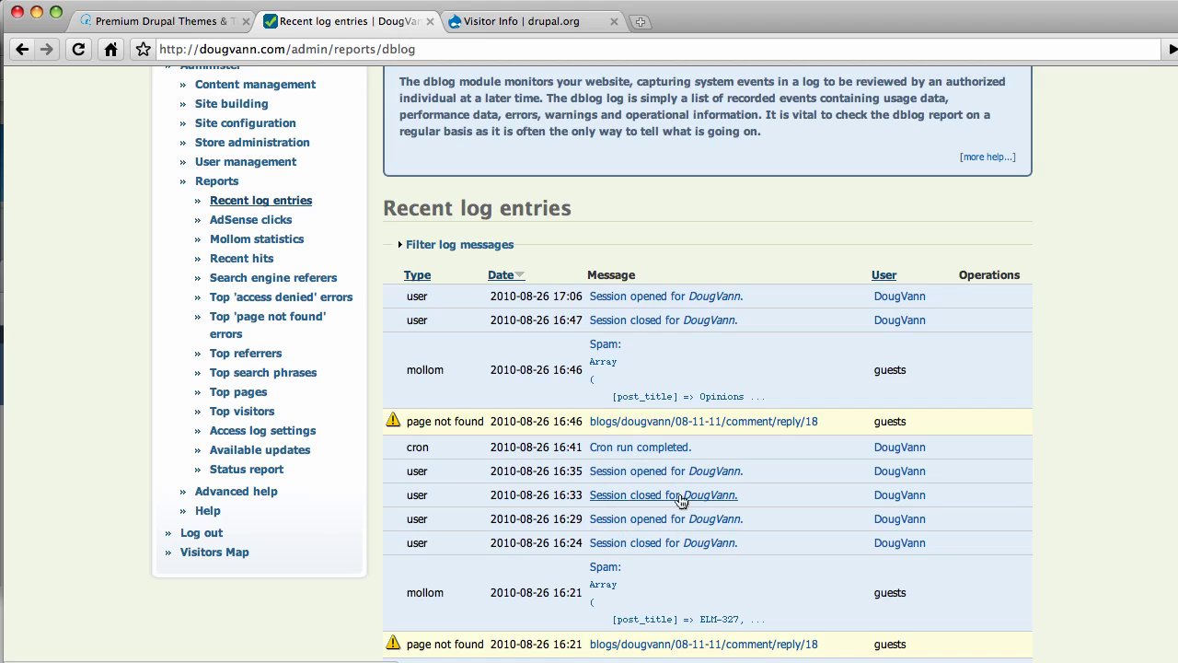
scroll(681, 499, "down", 5)
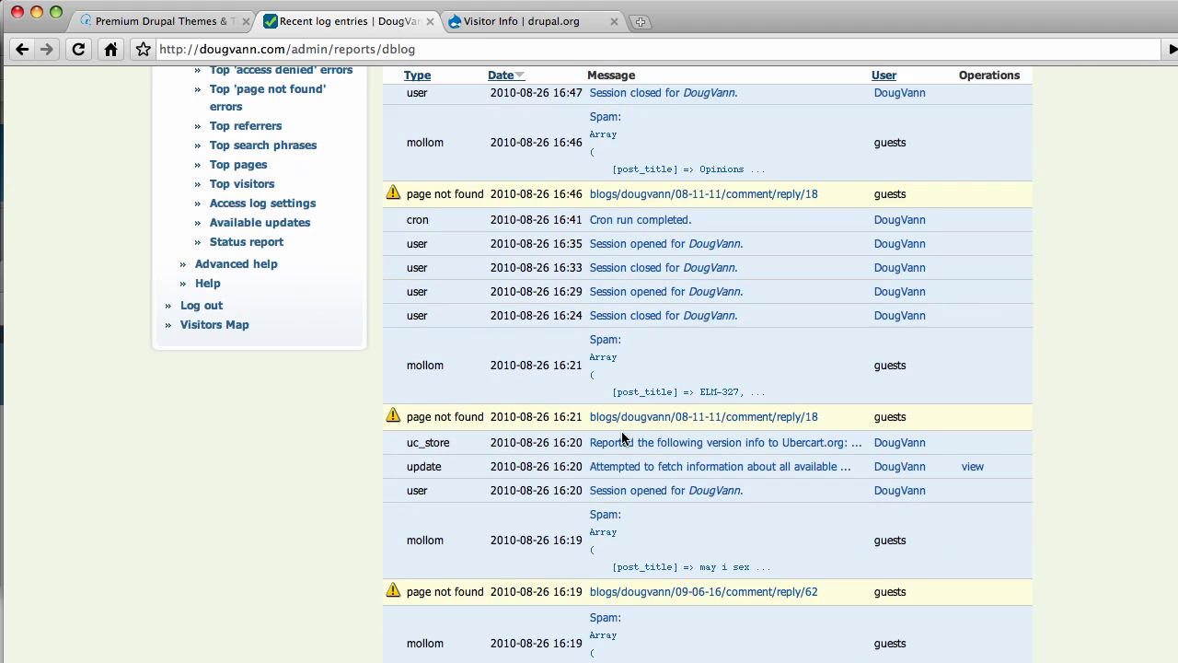
scroll(635, 469, "down", 3)
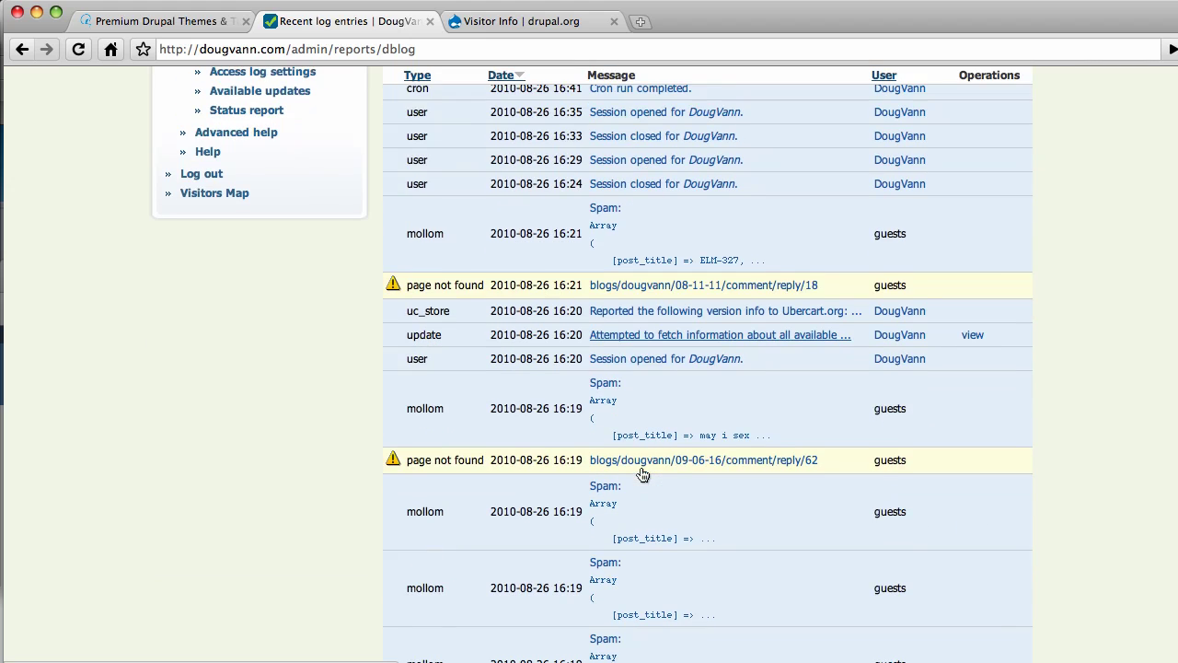
scroll(643, 474, "down", 4)
Expand the log message filter on the Recent log entries report and view its type and severity options
key("super+r")
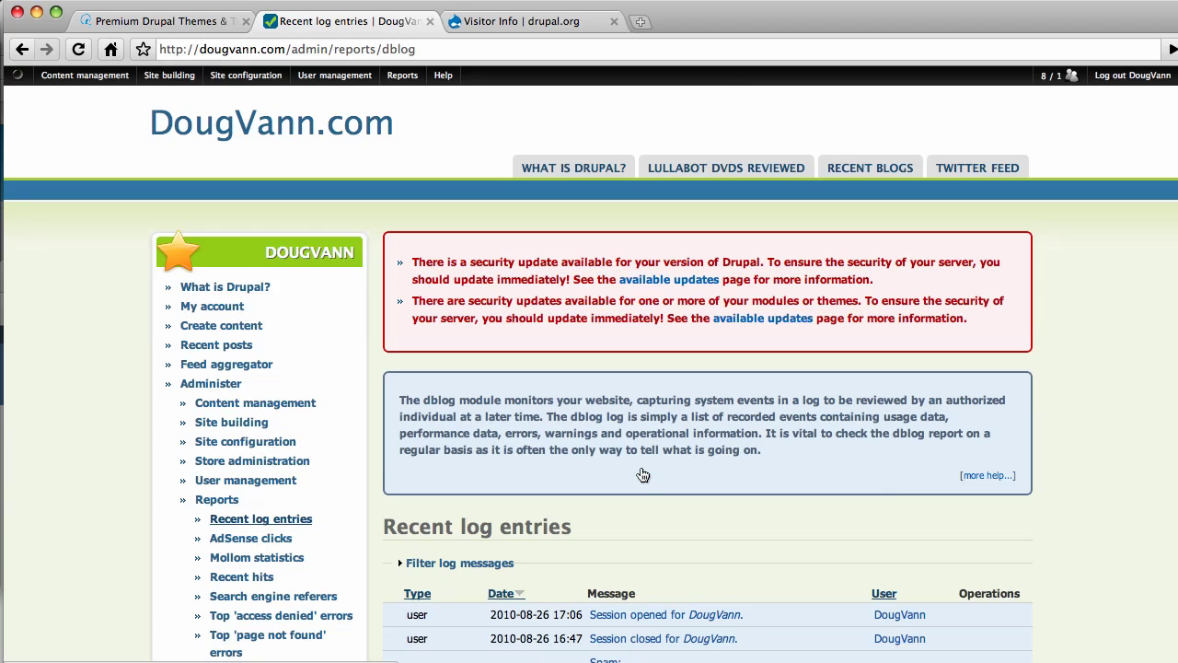
scroll(643, 474, "down", 7)
scroll(643, 474, "up", 2)
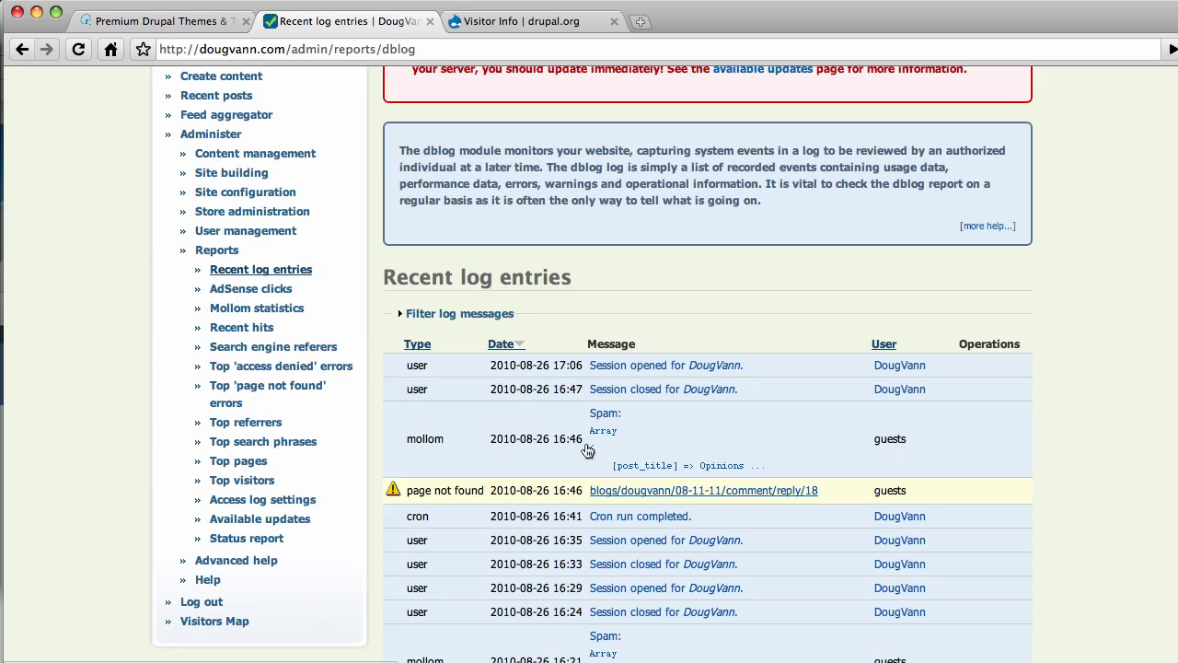
left_click(452, 315)
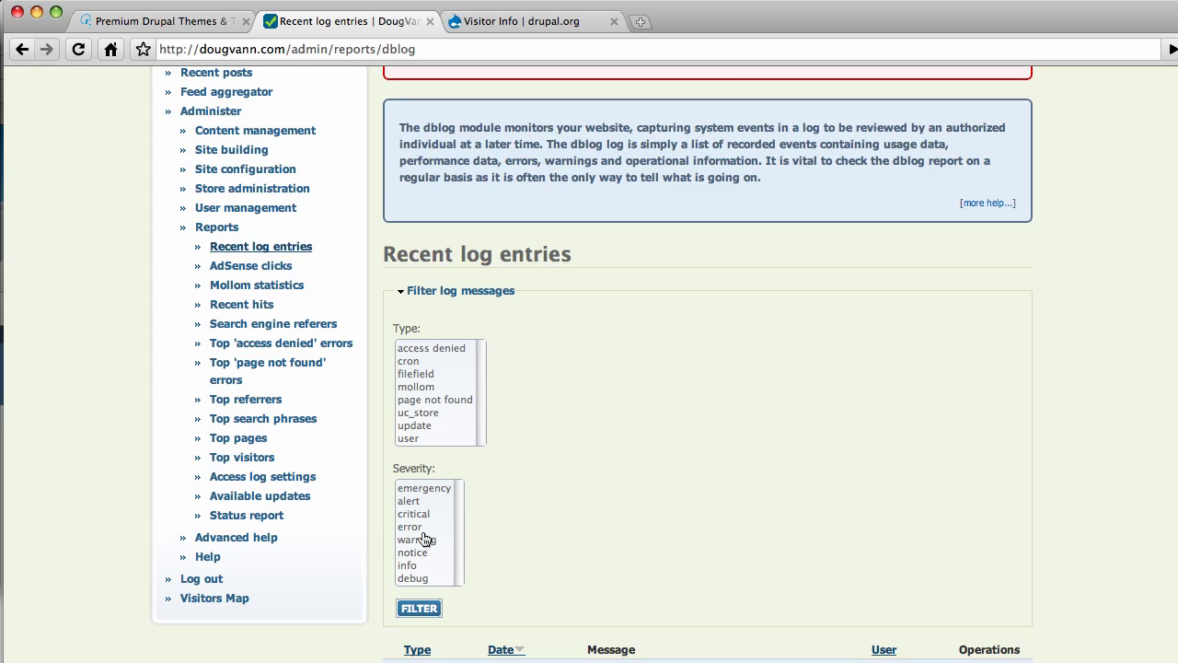
scroll(594, 498, "up", 3)
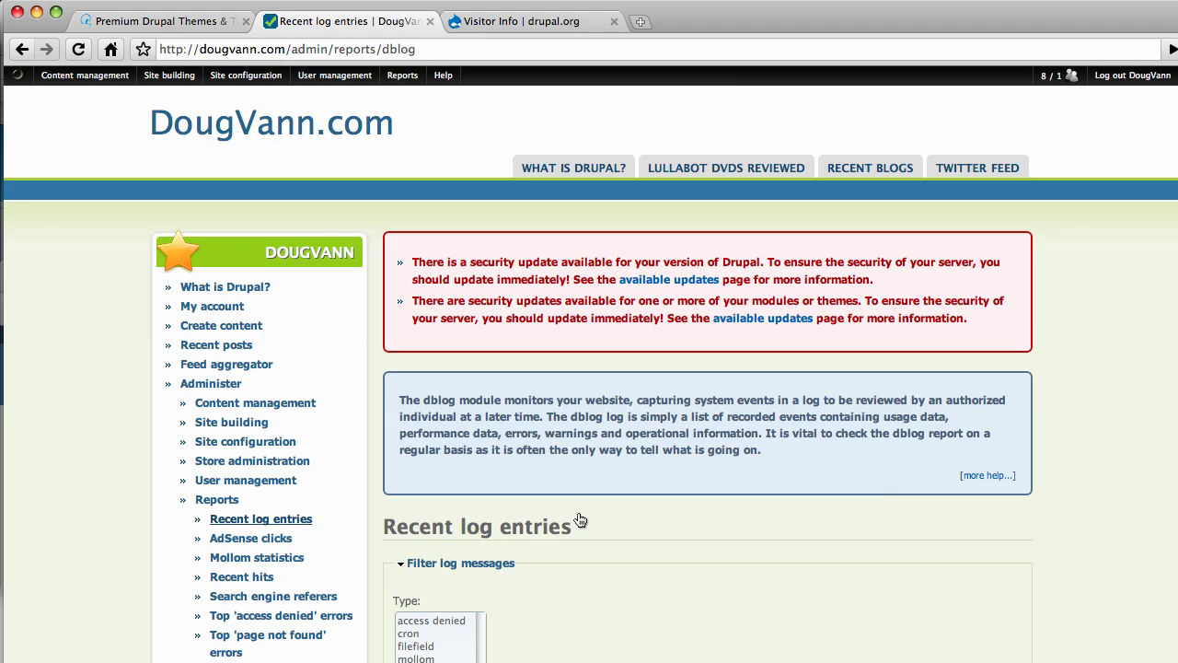
Open the Recent hits report and review the visited pages with their timestamps and users
mouse_move(402, 81)
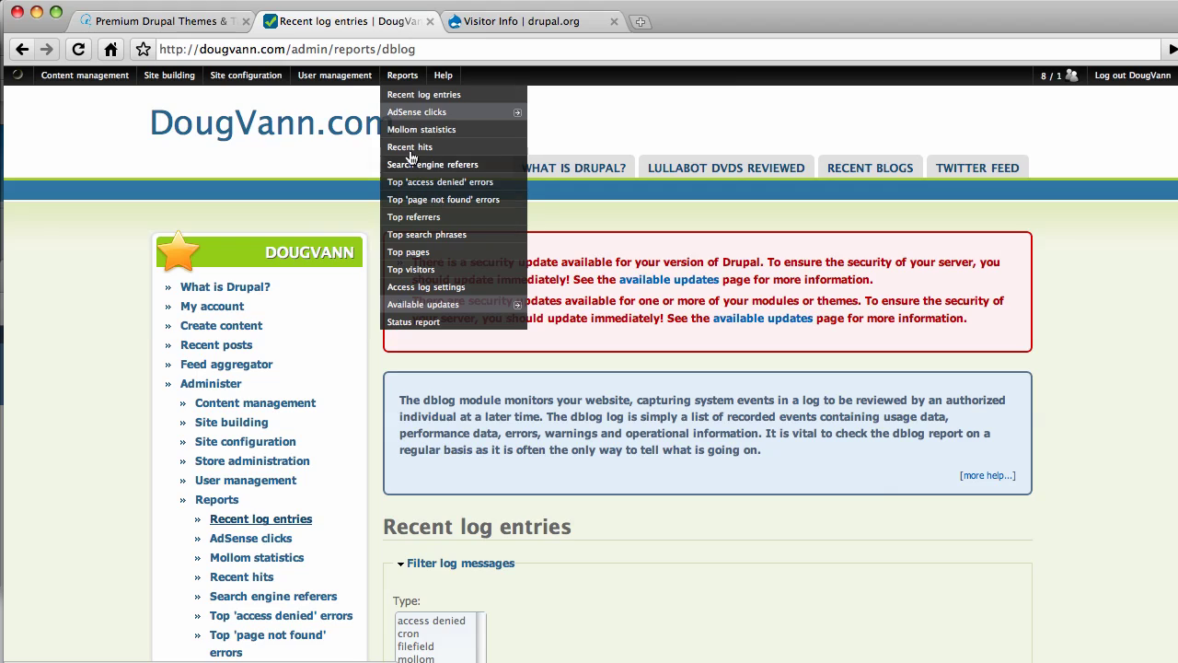
mouse_move(412, 116)
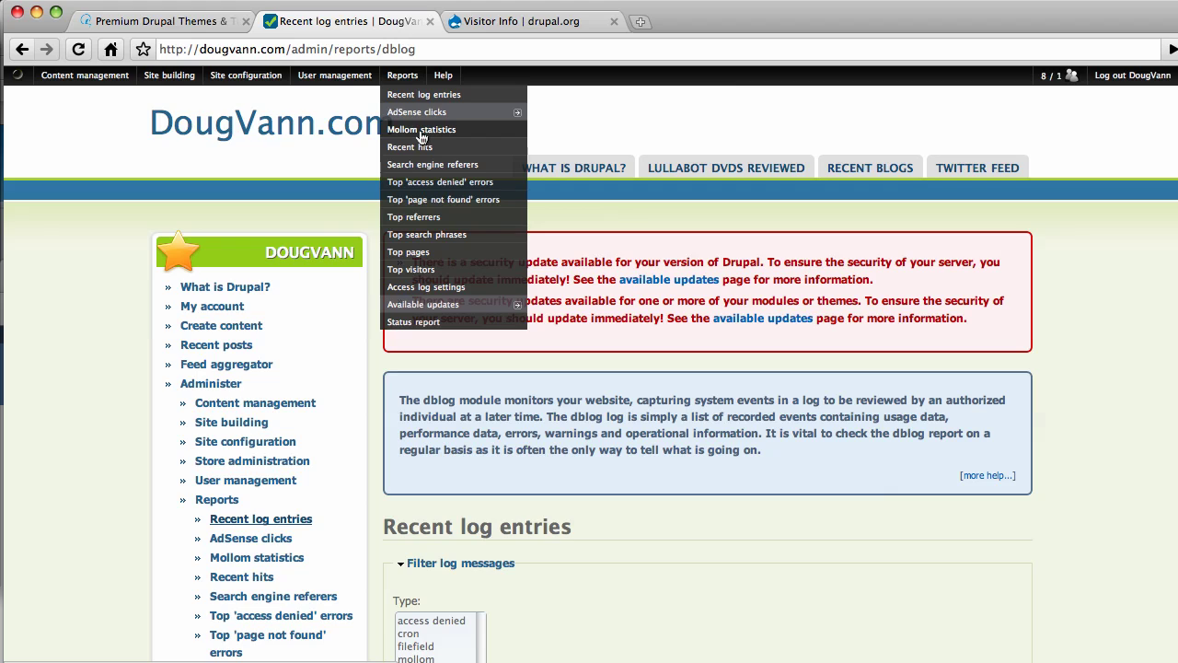
left_click(408, 152)
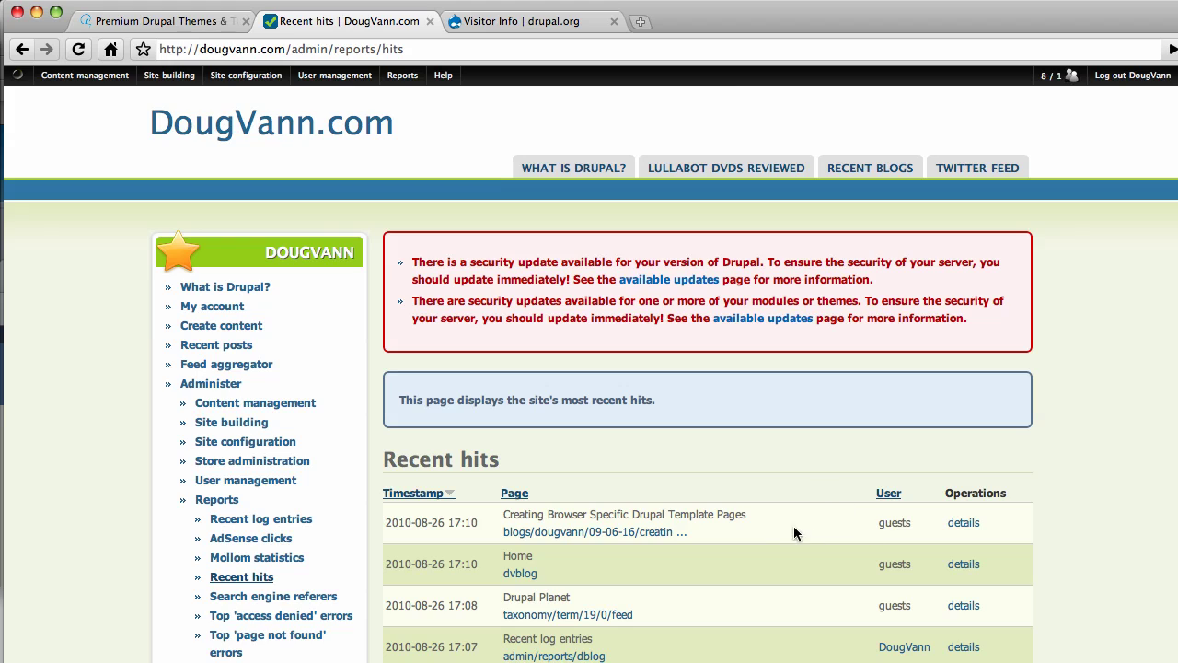
scroll(752, 532, "down", 1)
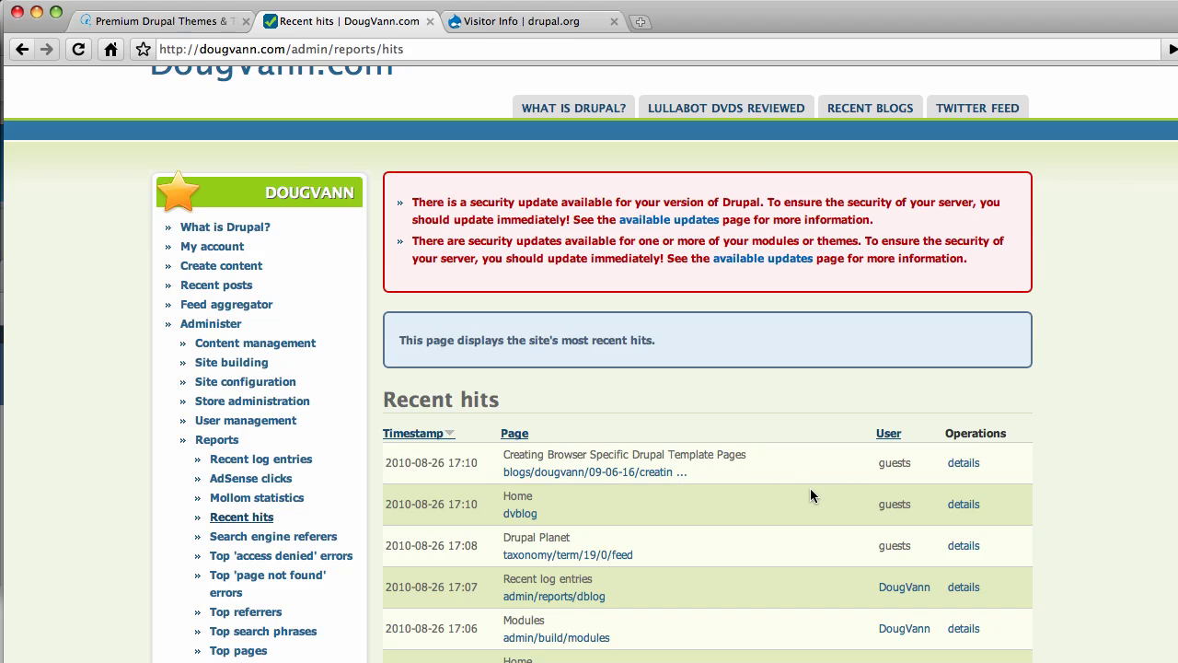
scroll(700, 506, "down", 1)
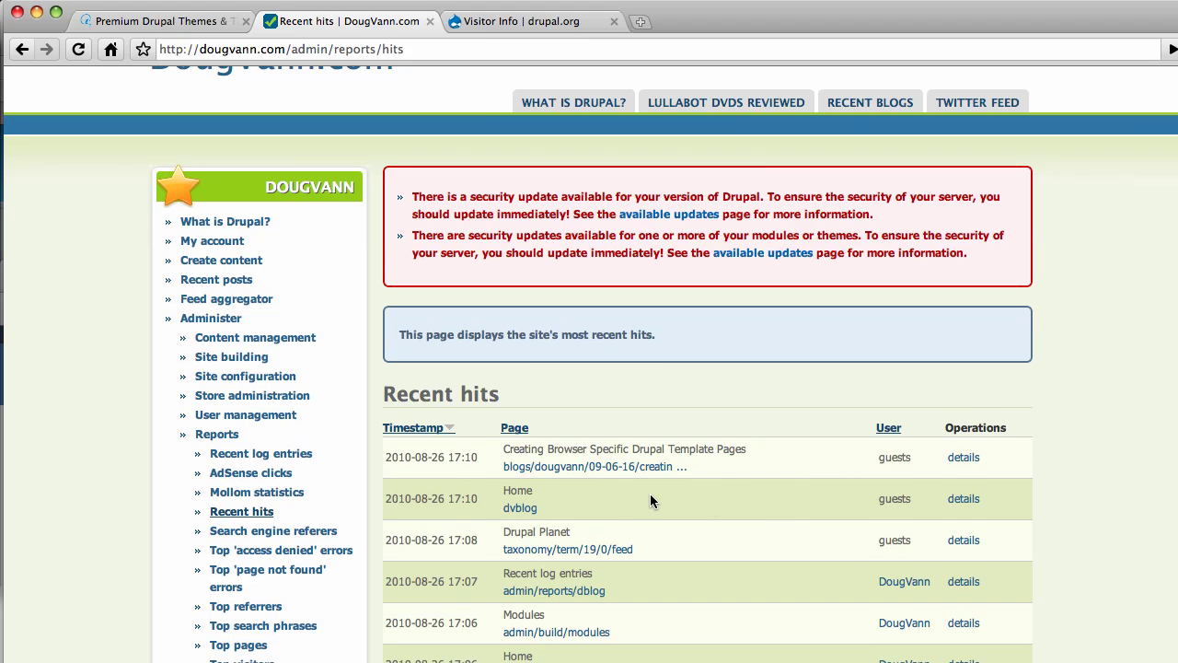
scroll(690, 504, "down", 3)
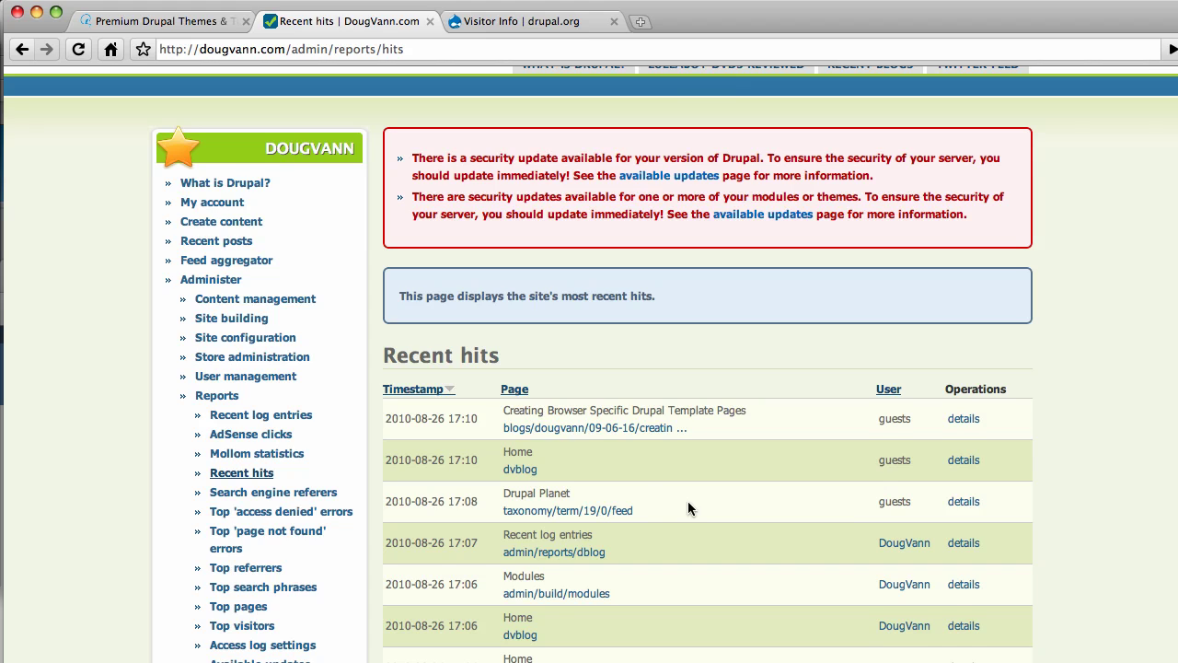
scroll(688, 501, "down", 2)
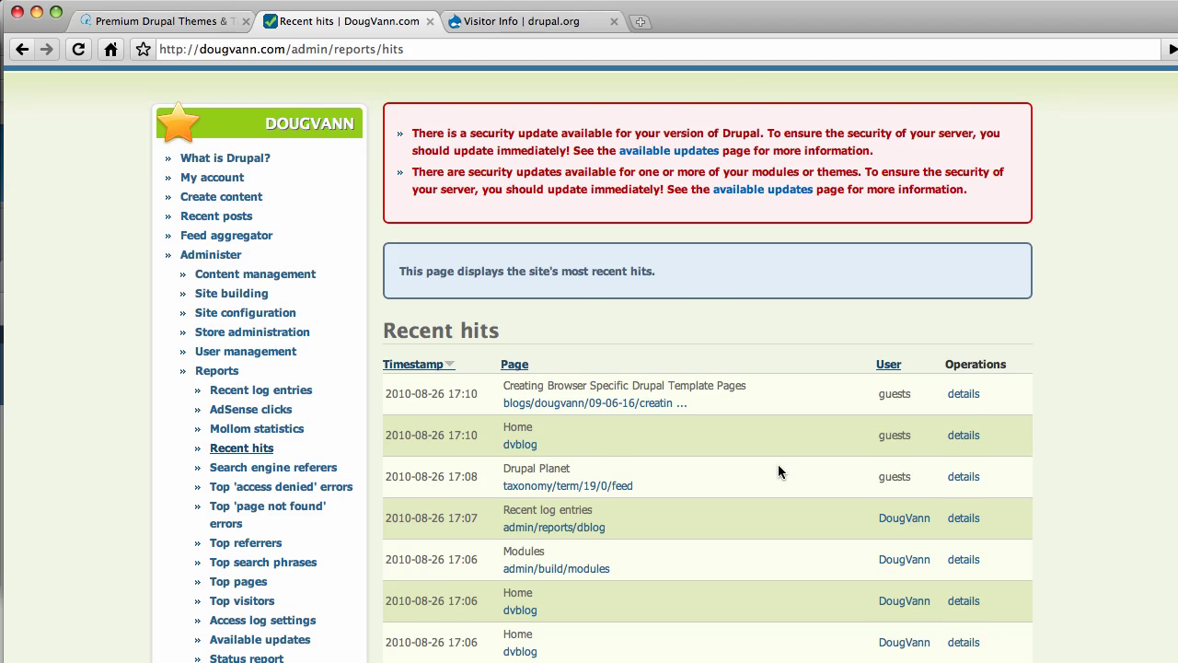
scroll(778, 469, "down", 3)
scroll(777, 464, "up", 4)
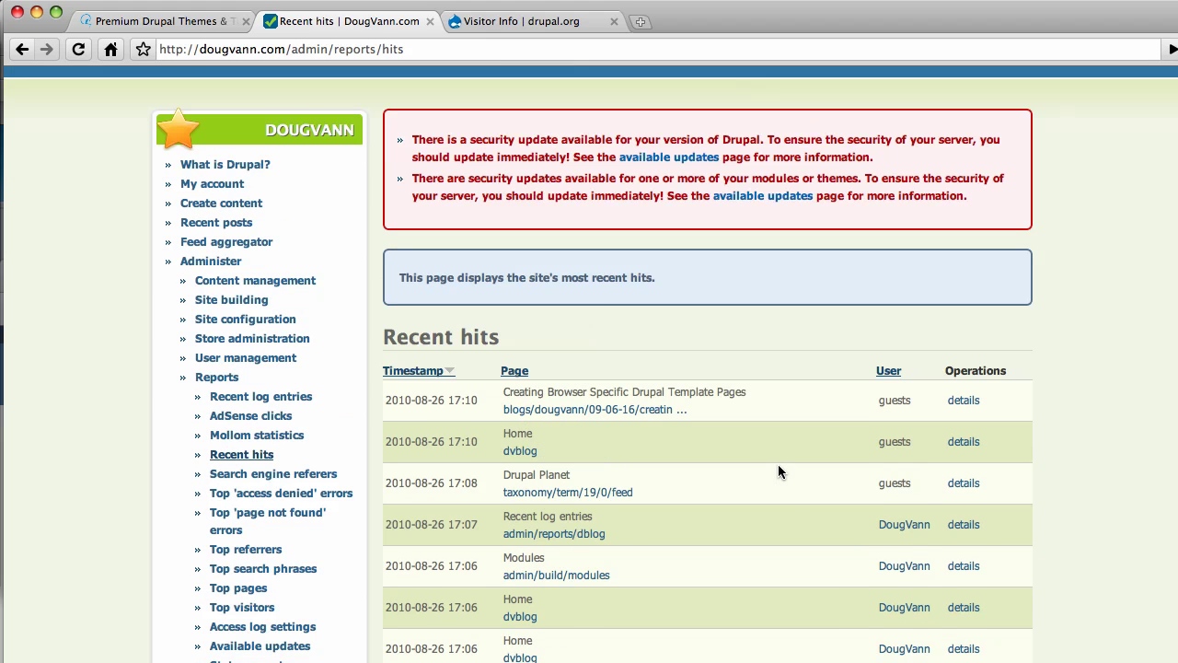
scroll(773, 505, "up", 3)
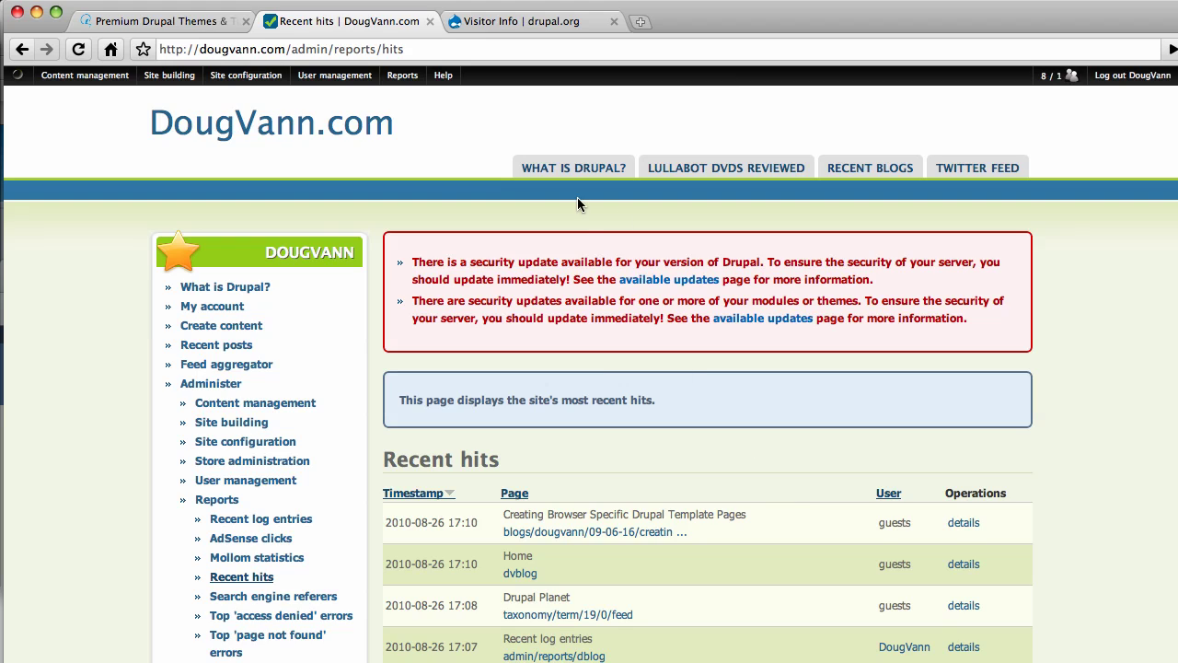
Open the Search engine referers report to view the queries that led visitors to the site
mouse_move(401, 78)
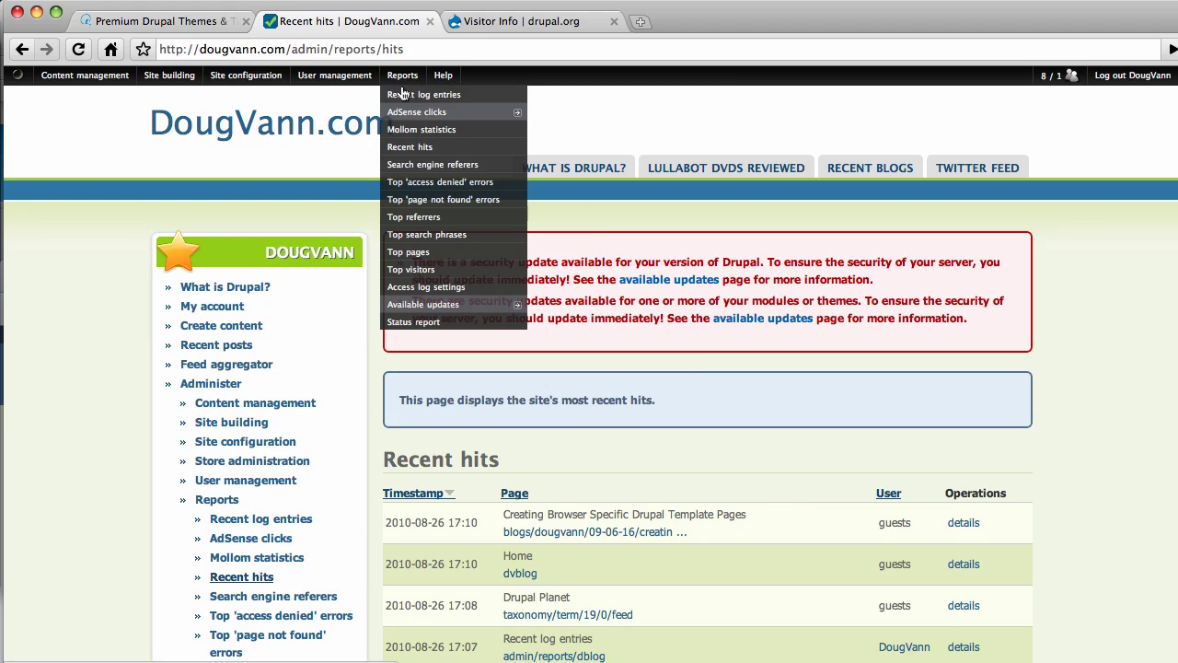
left_click(420, 166)
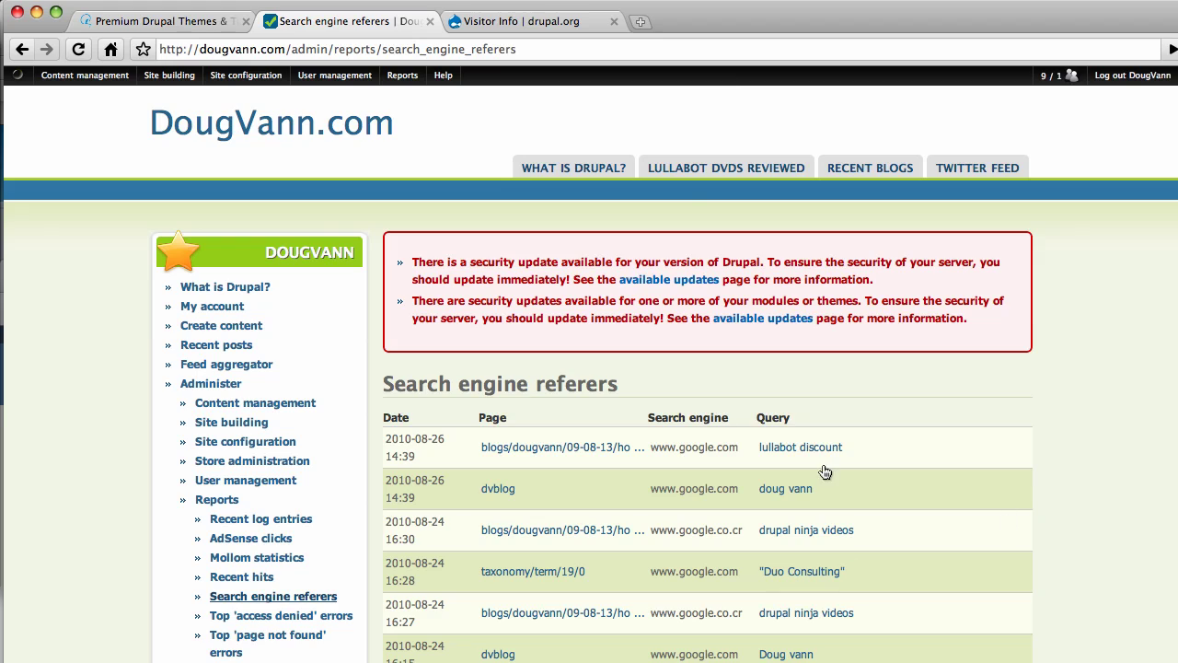
Open the Top pages report and review the most visited pages with their hits and page generation times
mouse_move(405, 82)
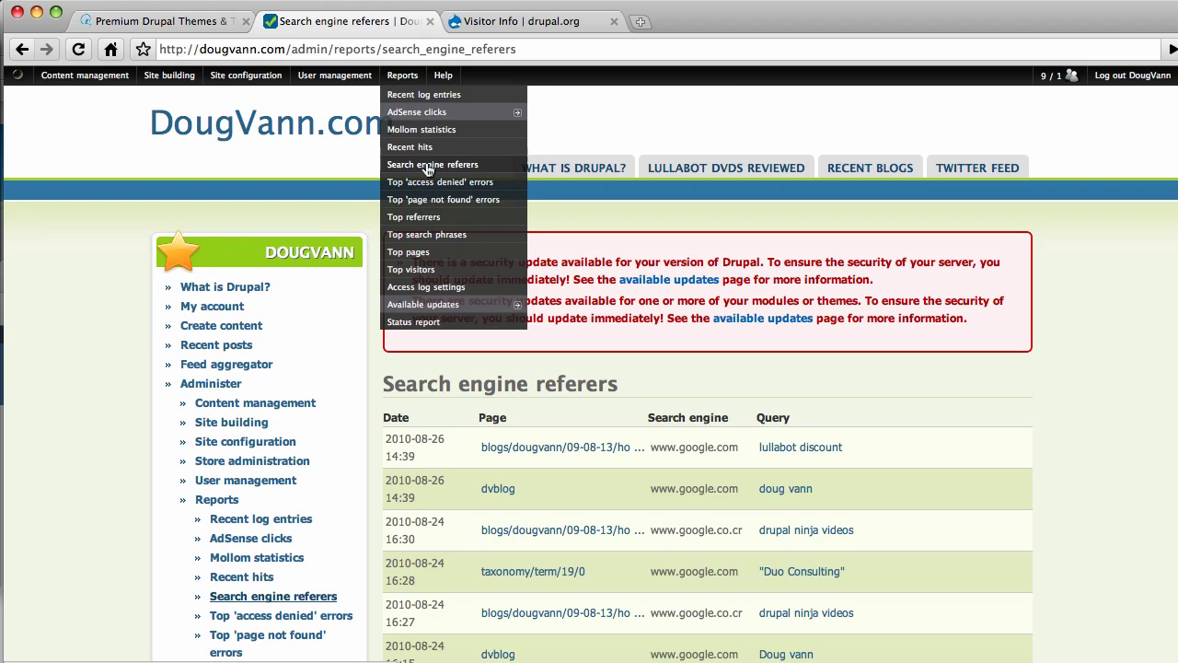
left_click(420, 255)
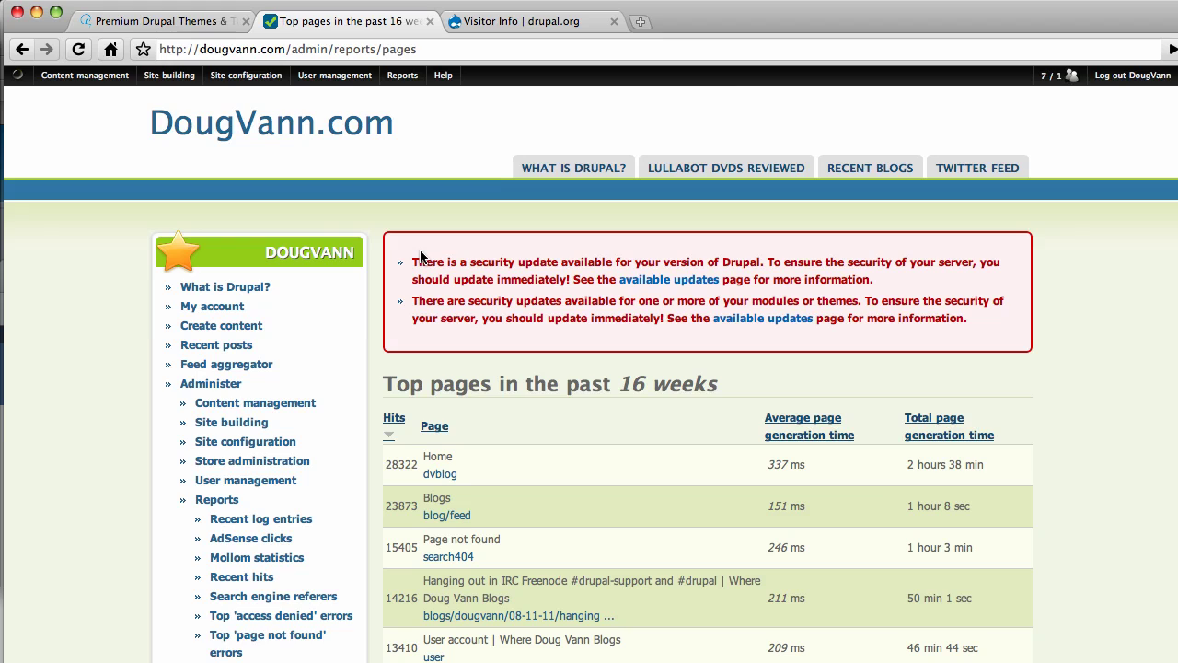
scroll(588, 386, "down", 2)
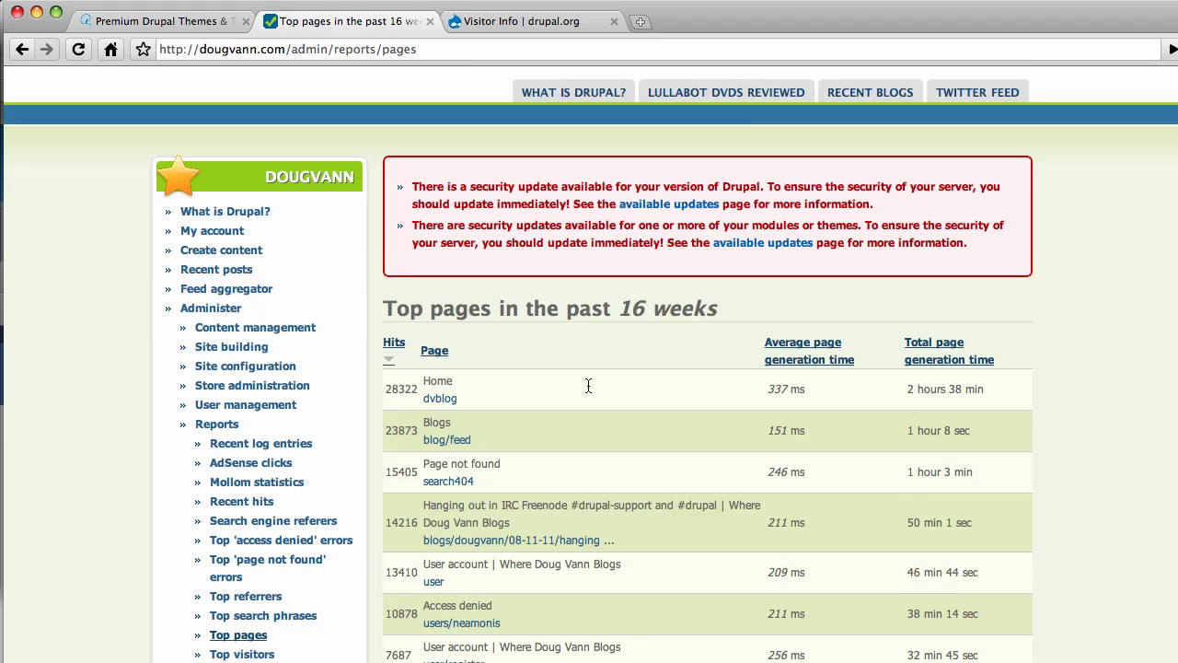
scroll(588, 386, "down", 1)
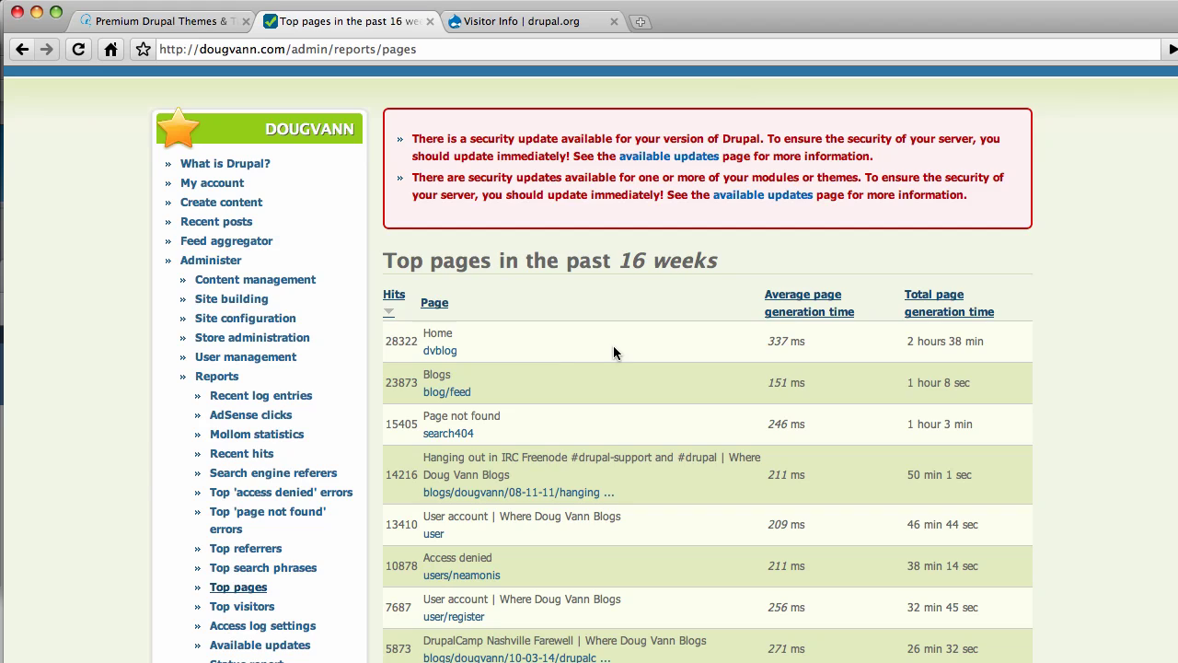
scroll(615, 352, "down", 2)
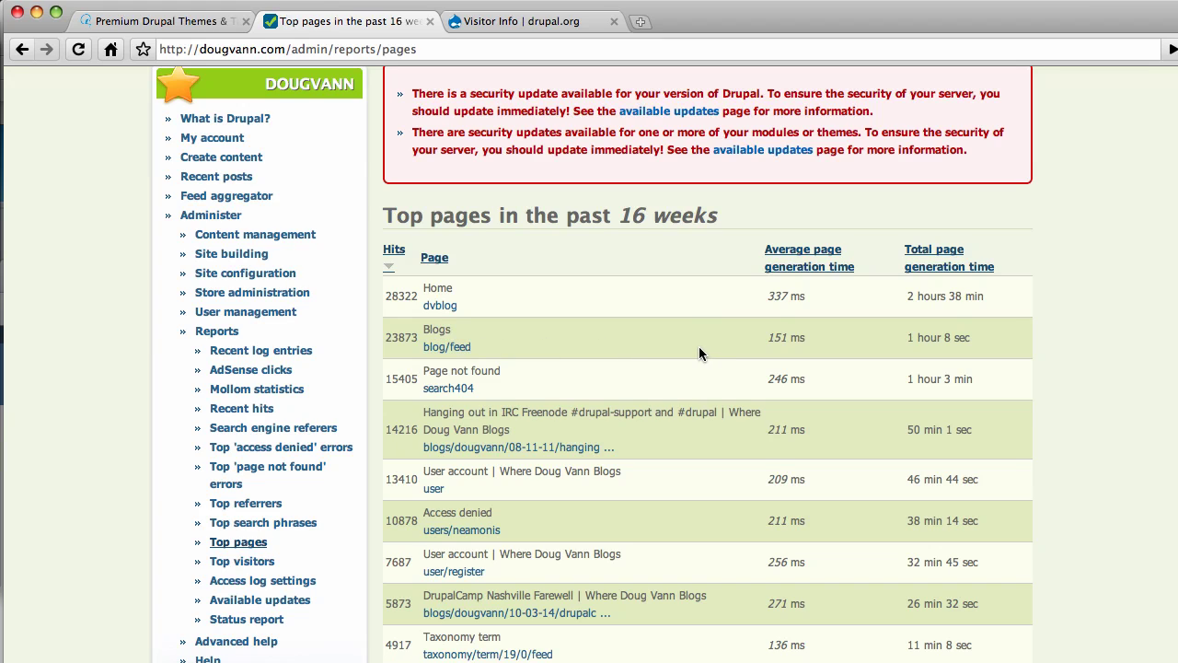
scroll(649, 379, "down", 1)
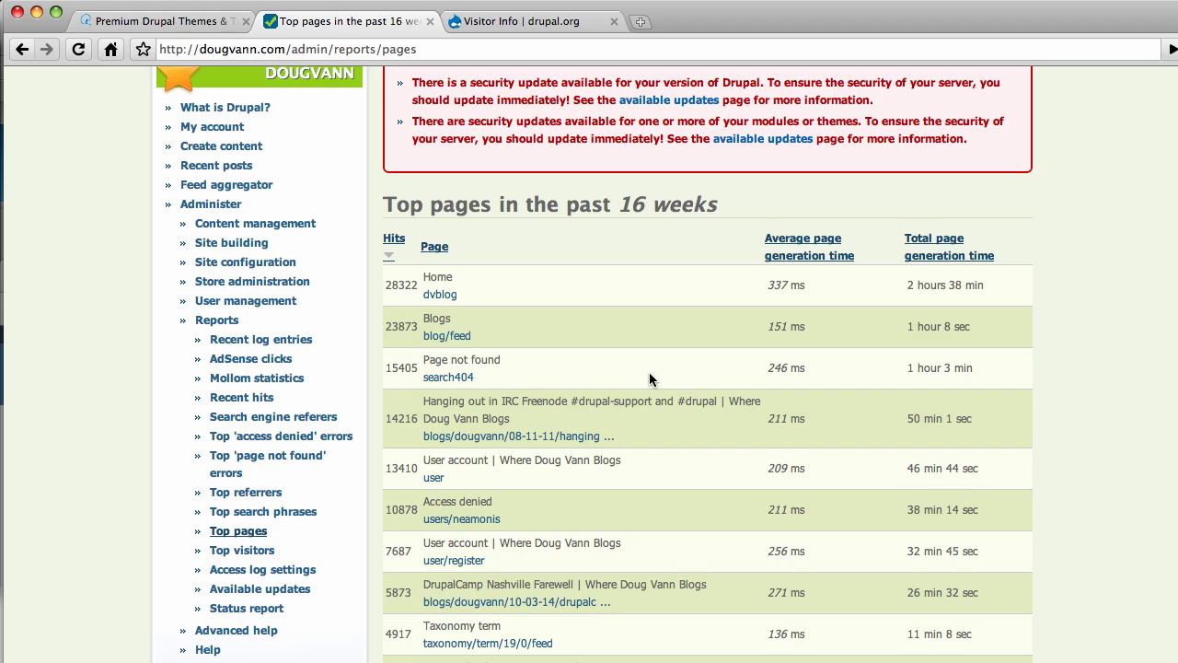
scroll(649, 378, "down", 2)
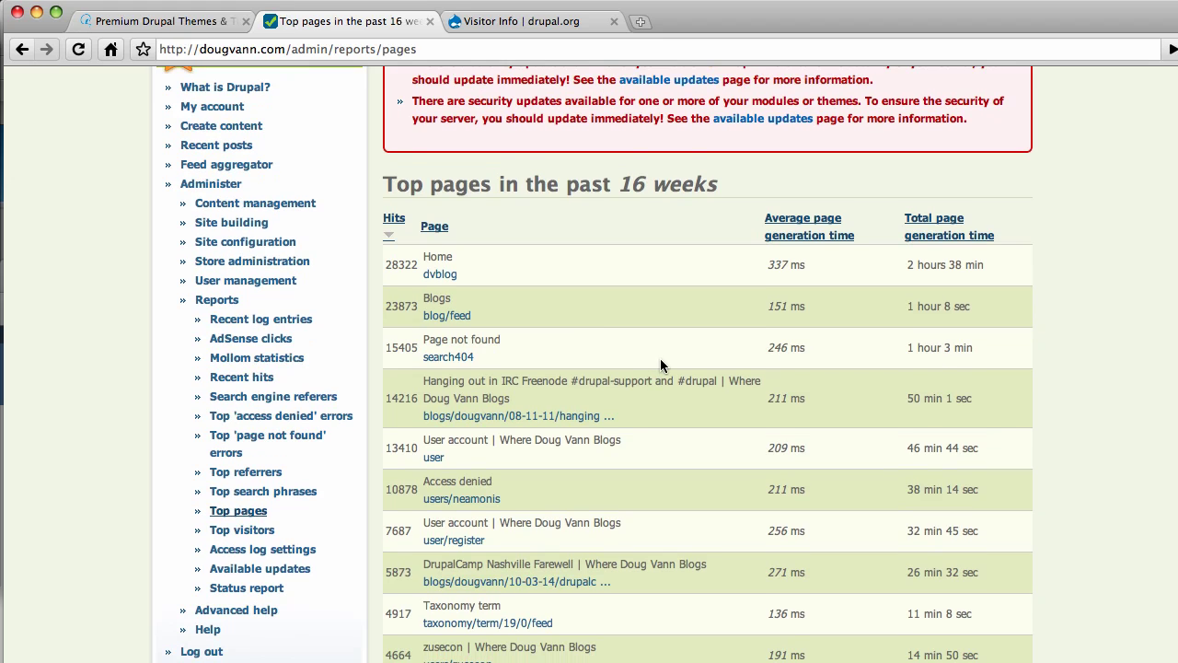
scroll(662, 364, "down", 1)
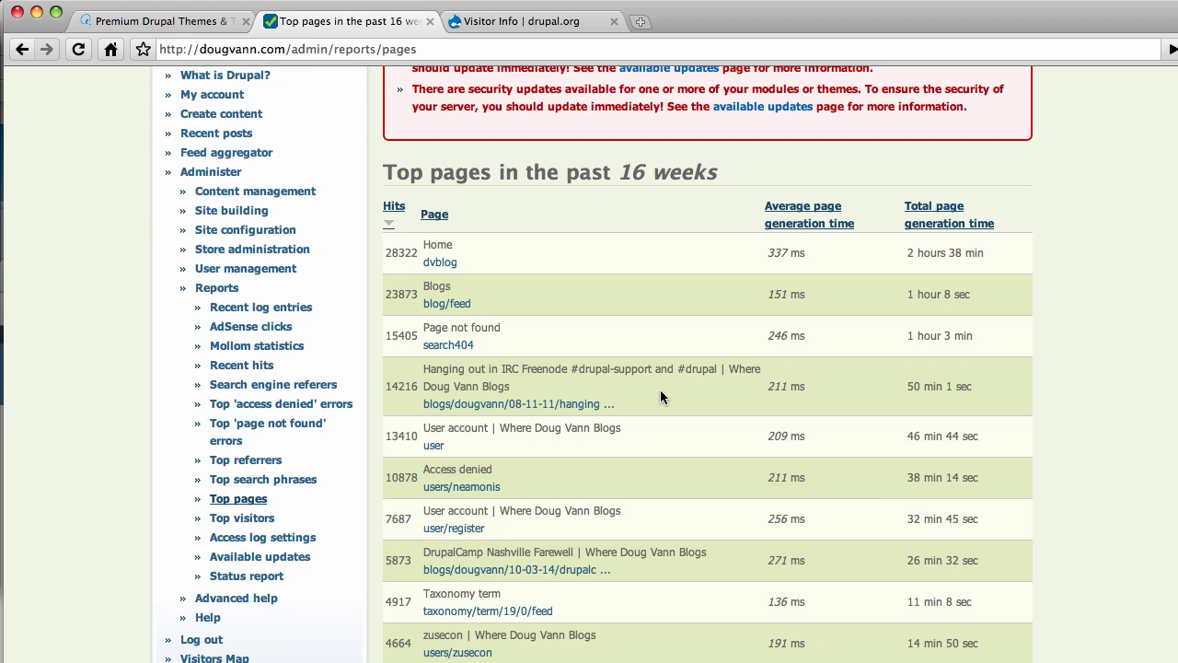
Open the Top visitors report and review the visitor list, the hit counts and the ban operation with its explanation
scroll(660, 396, "up", 5)
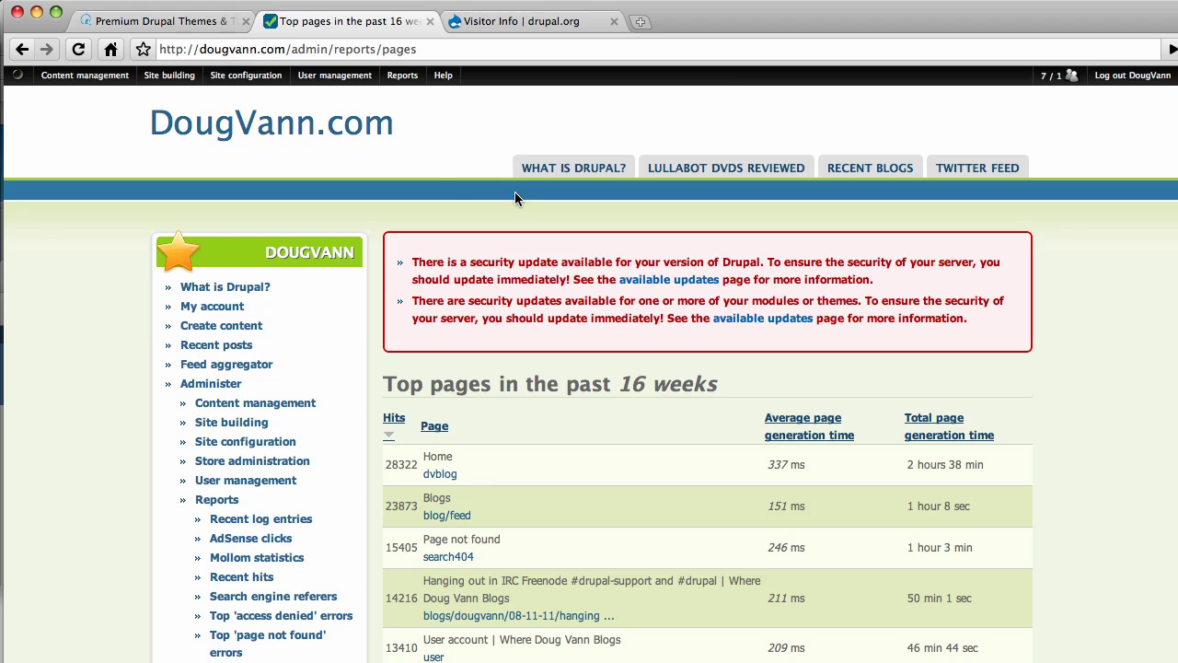
mouse_move(410, 81)
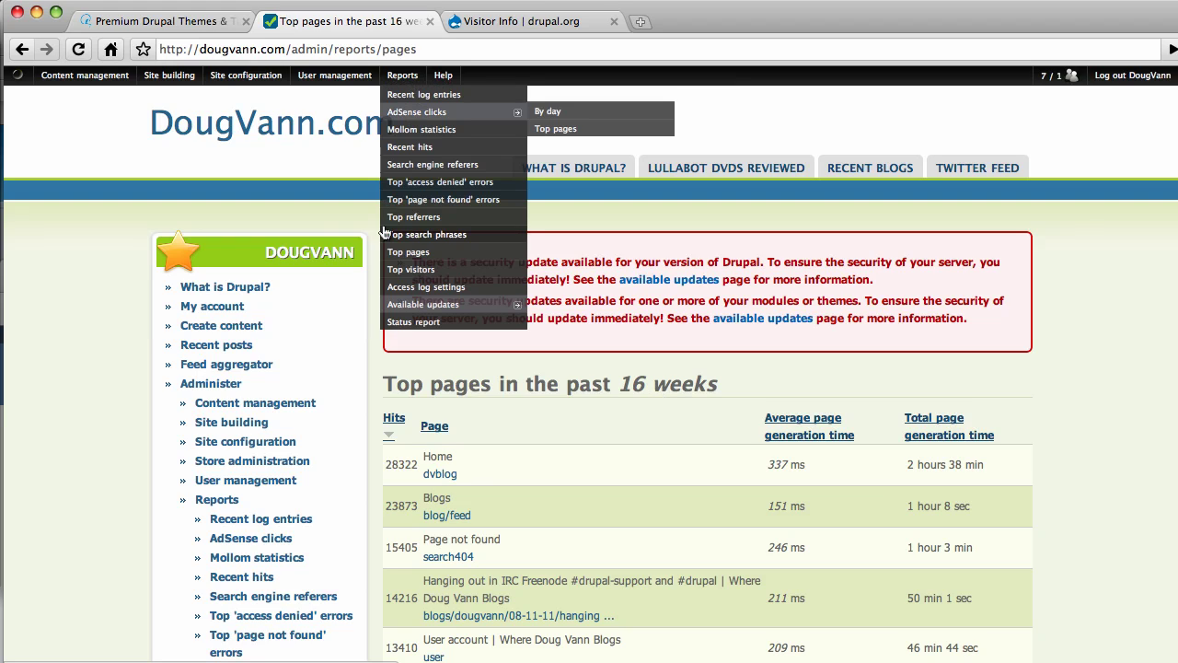
left_click(418, 270)
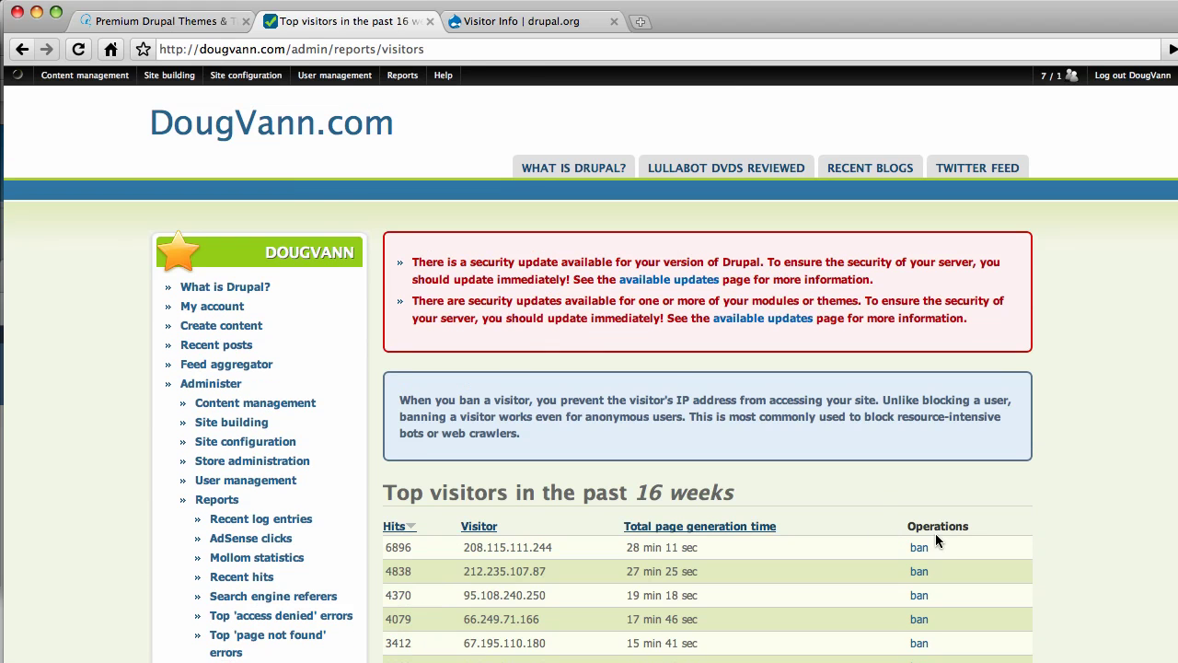
scroll(889, 531, "down", 5)
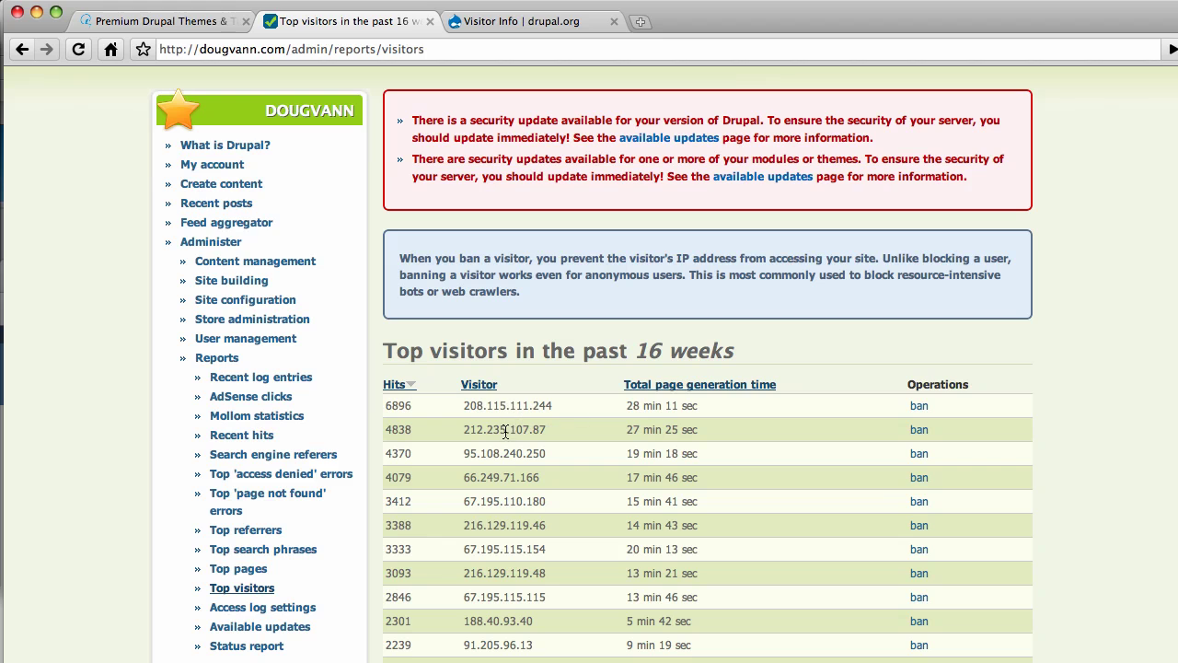
scroll(678, 469, "down", 10)
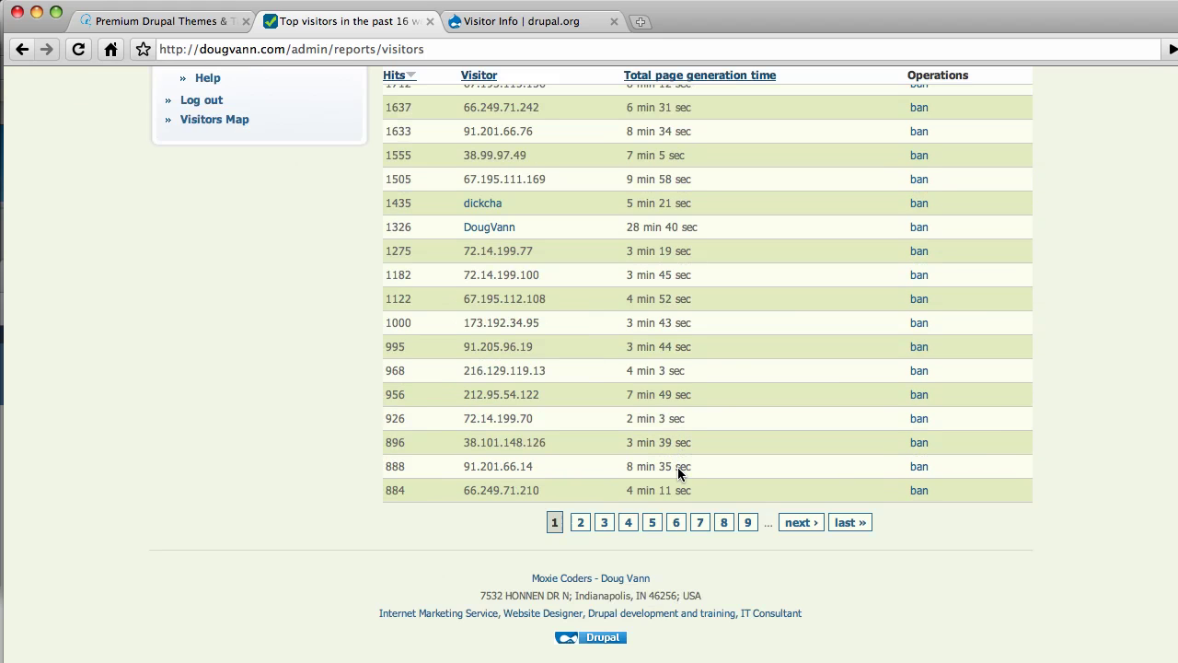
scroll(677, 467, "up", 10)
scroll(587, 460, "down", 5)
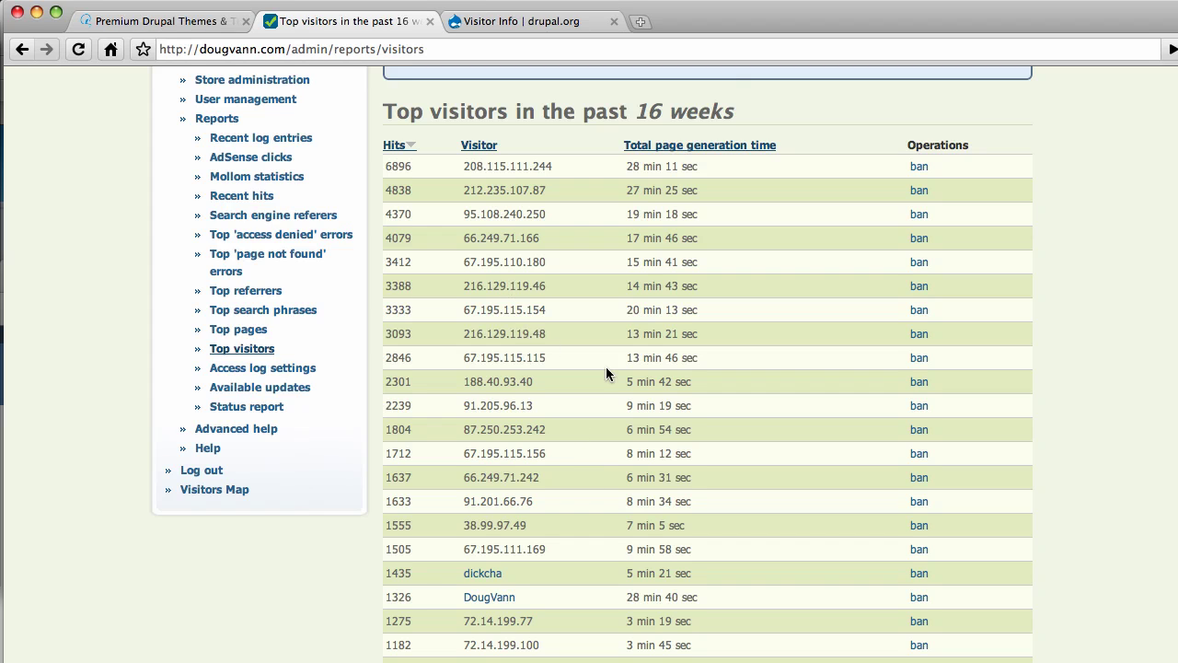
scroll(606, 369, "up", 10)
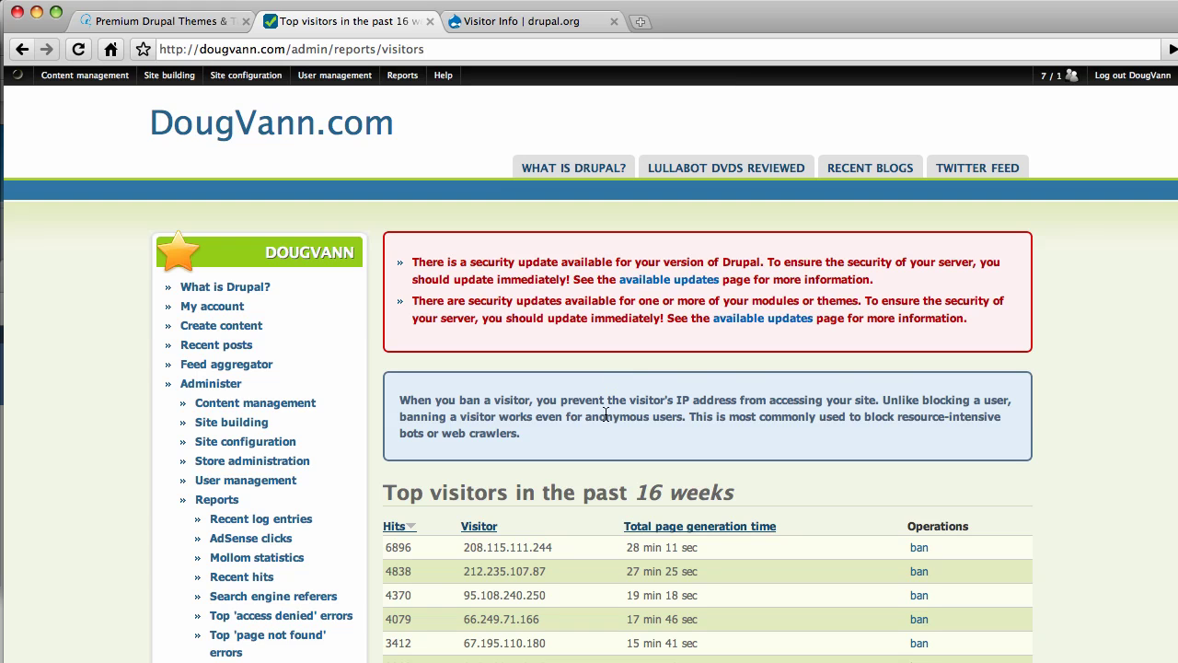
Open the site's Visitors Map page
scroll(366, 268, "down", 10)
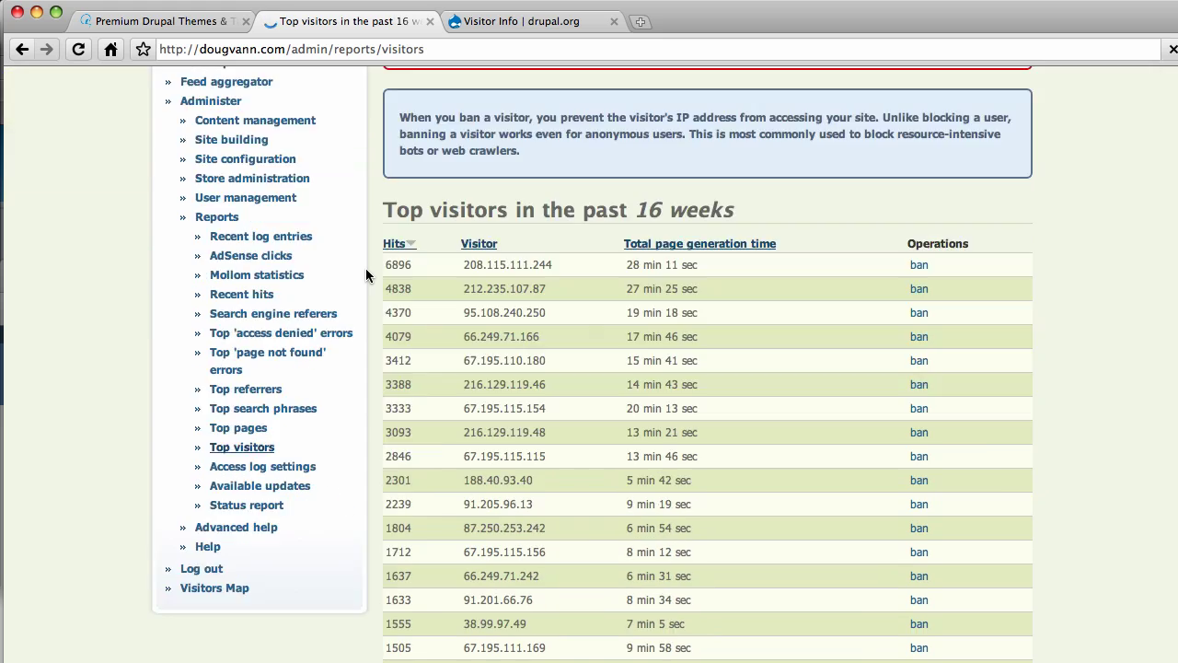
scroll(365, 267, "down", 2)
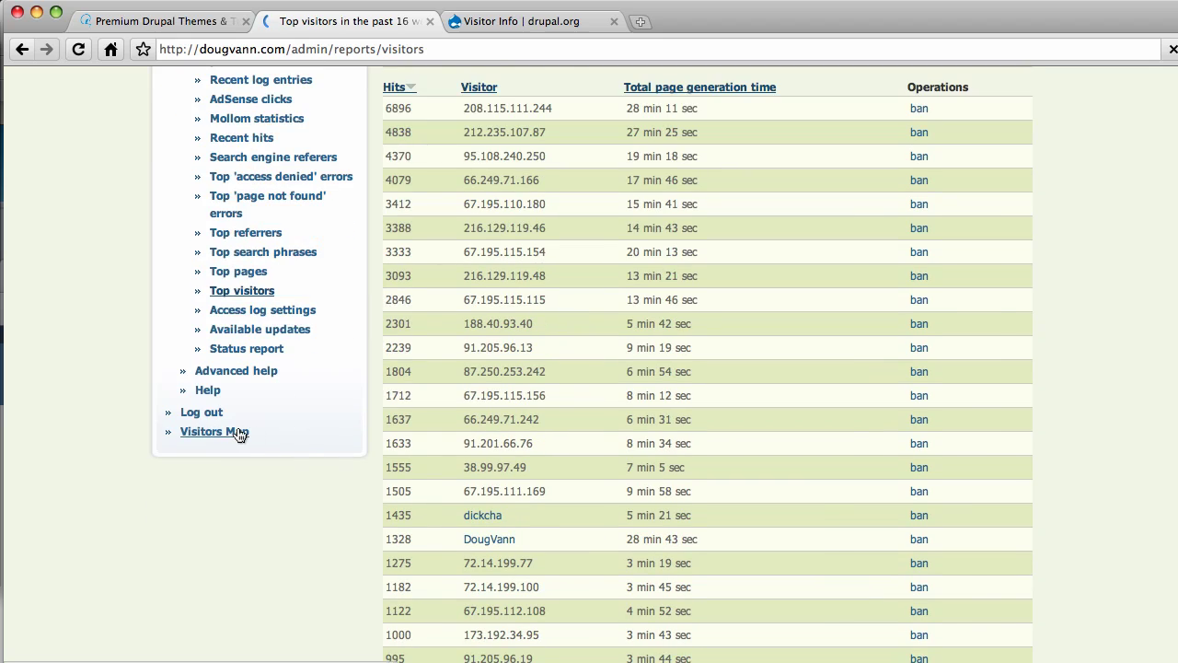
scroll(237, 429, "up", 1)
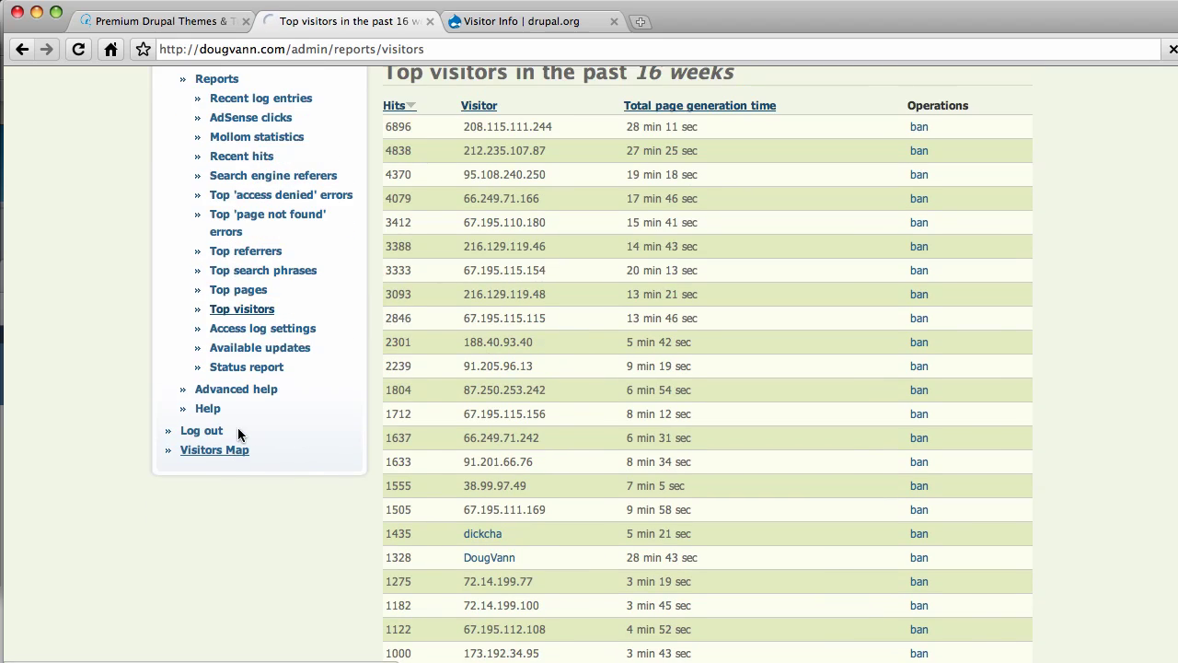
left_click(237, 429)
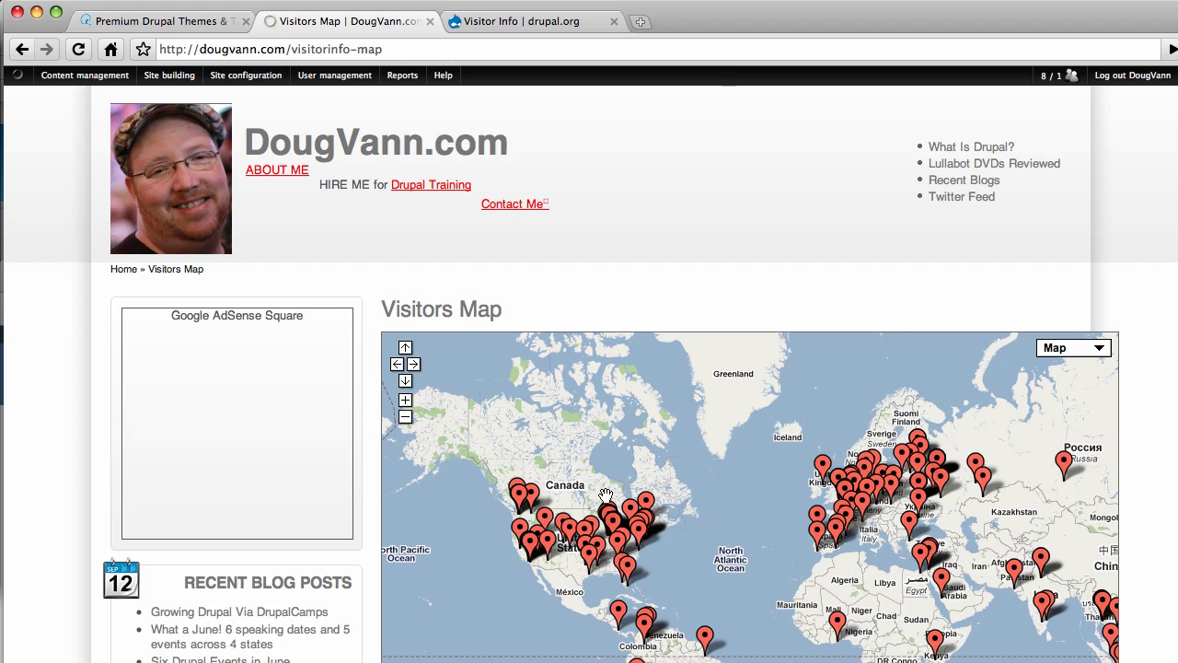
Zoom the visitors map in on North America and centre it on the United States to examine the visitor markers
left_click_drag(582, 476, 691, 453)
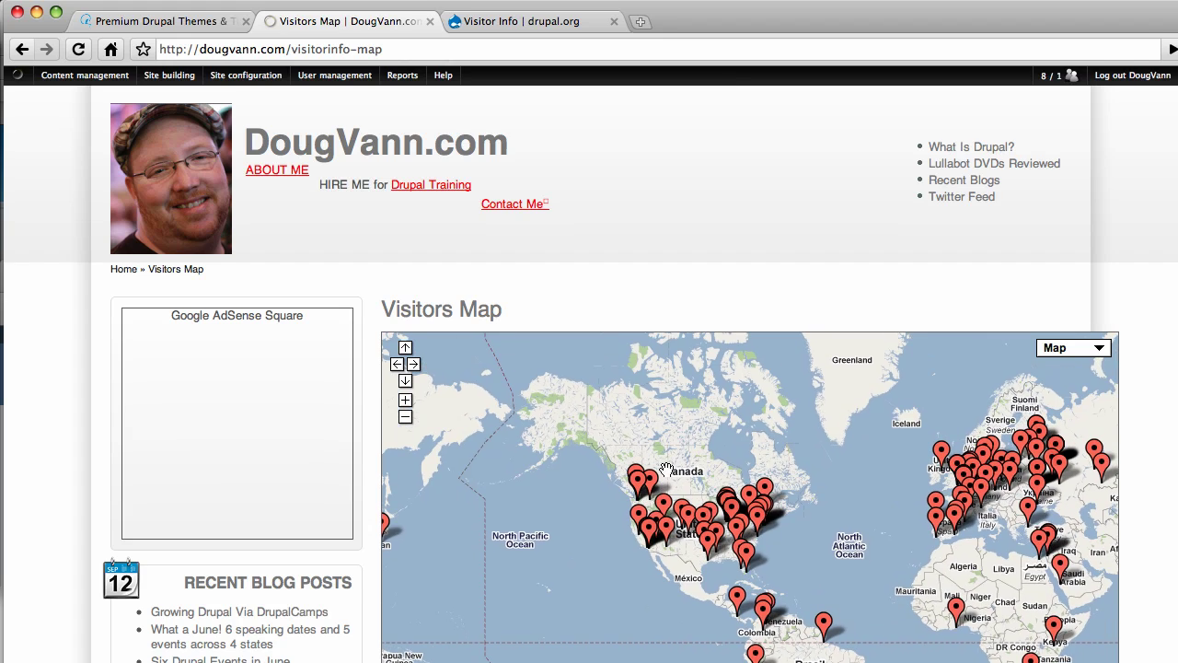
double_click(686, 477)
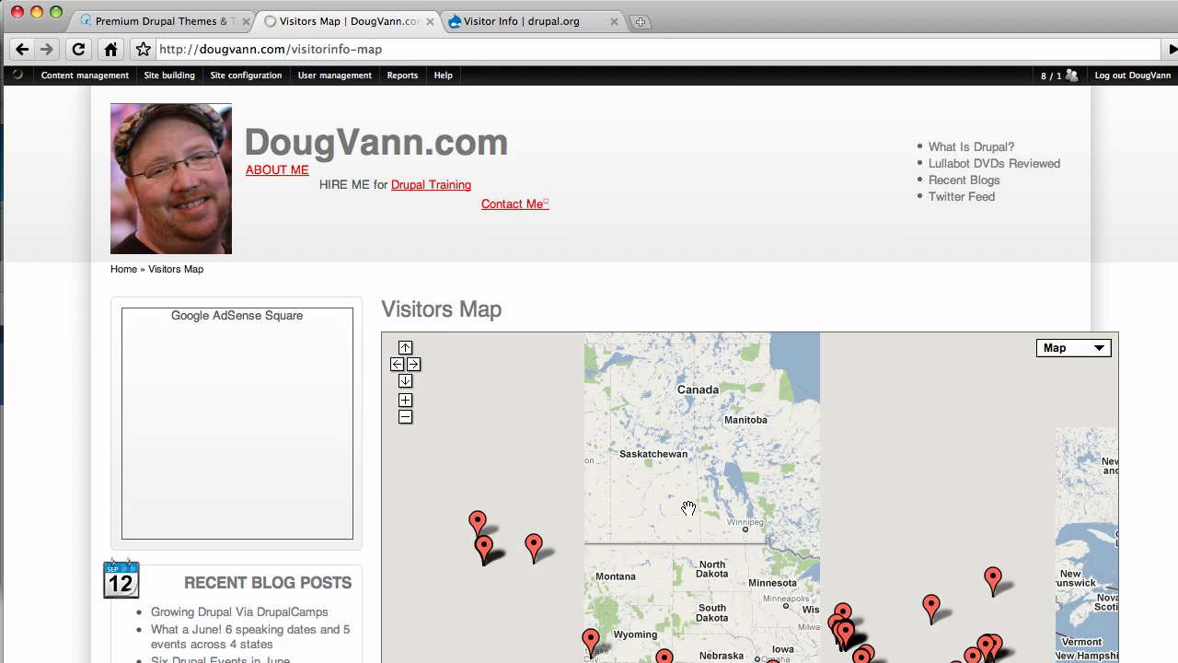
left_click_drag(679, 515, 660, 440)
left_click_drag(682, 517, 660, 479)
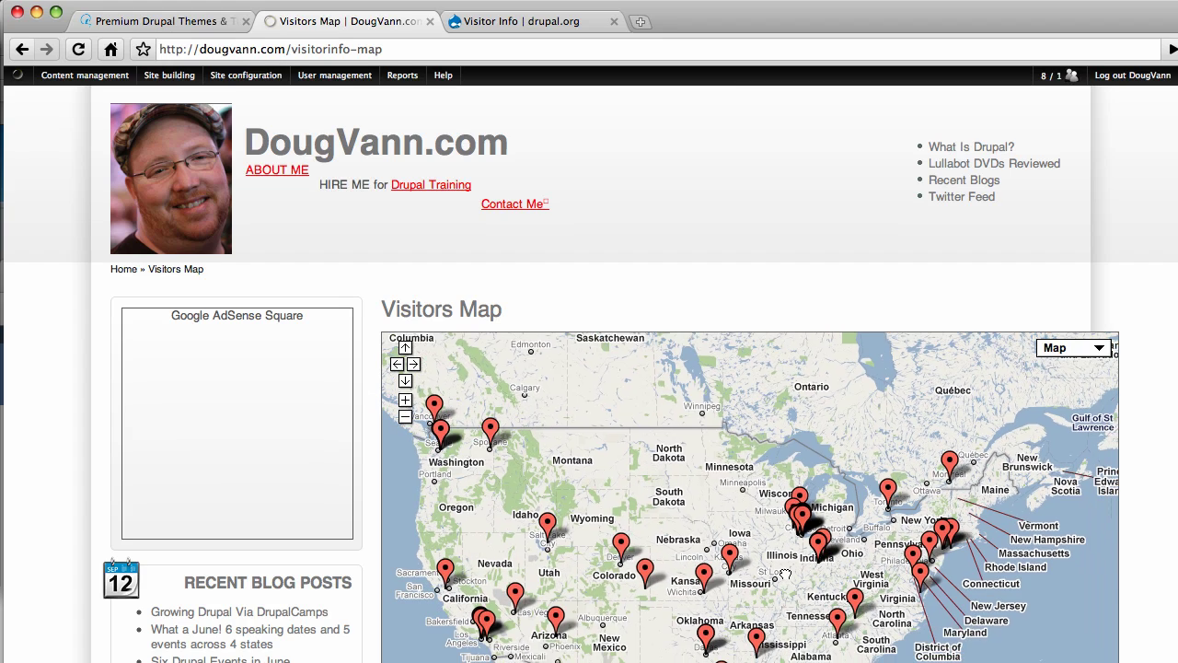
left_click_drag(788, 578, 780, 551)
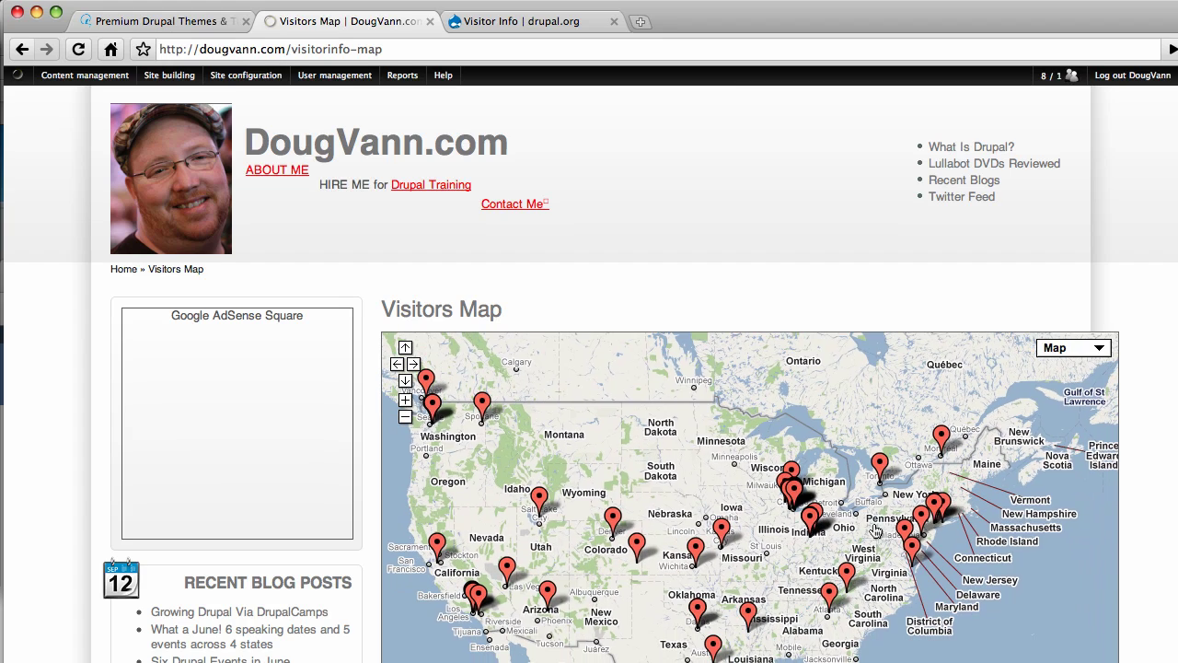
left_click_drag(648, 614, 658, 573)
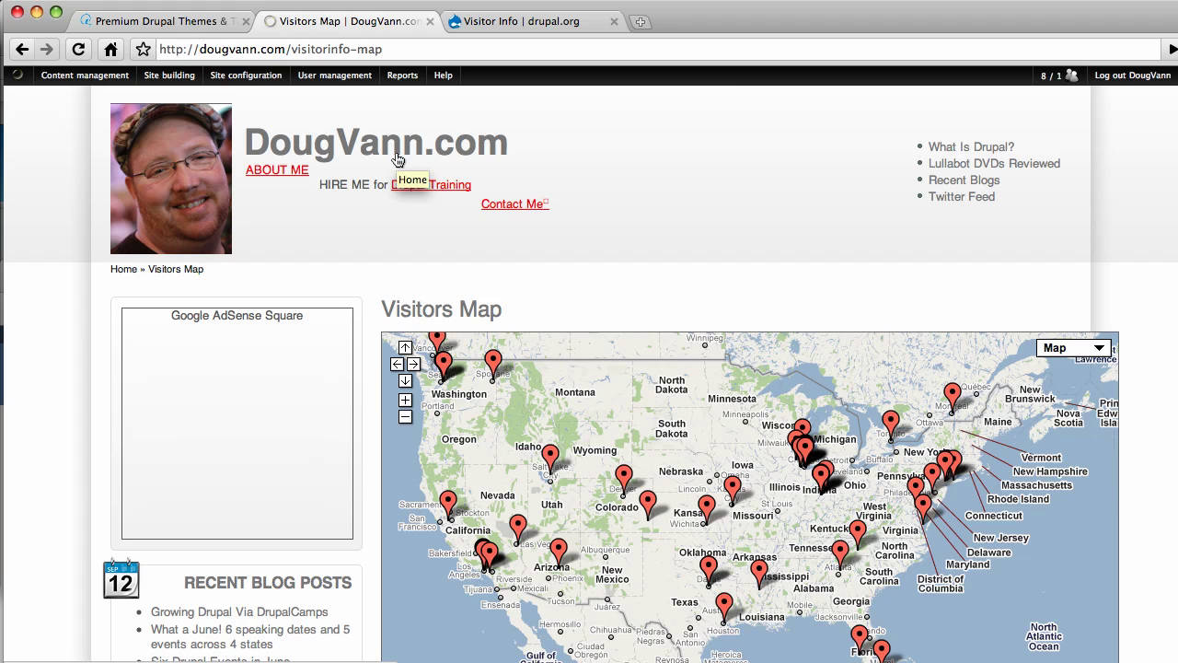
Look over the list of available site reports, then switch to the Visitor Info module's project page on drupal.org
mouse_move(402, 77)
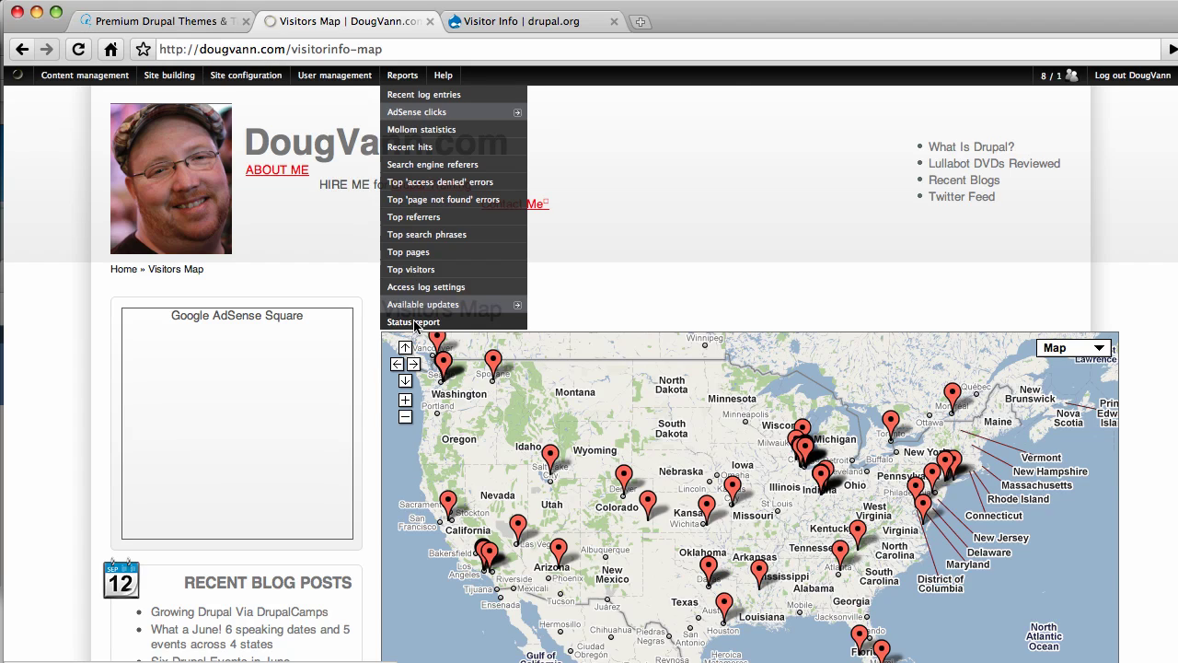
mouse_move(415, 312)
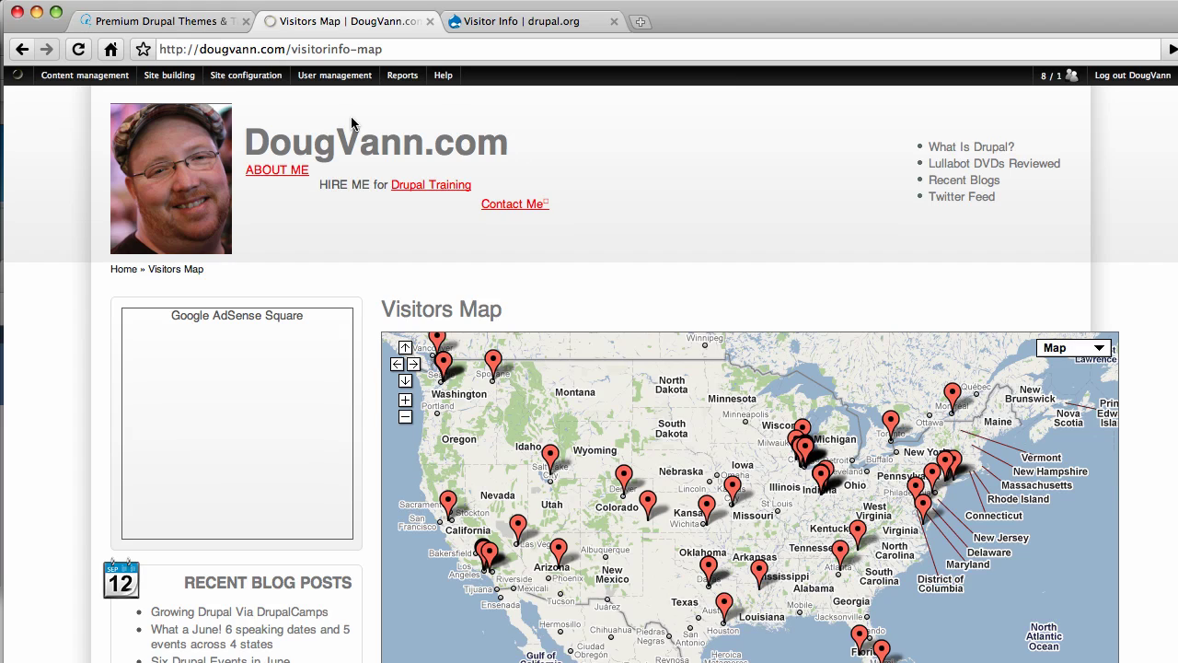
left_click(524, 22)
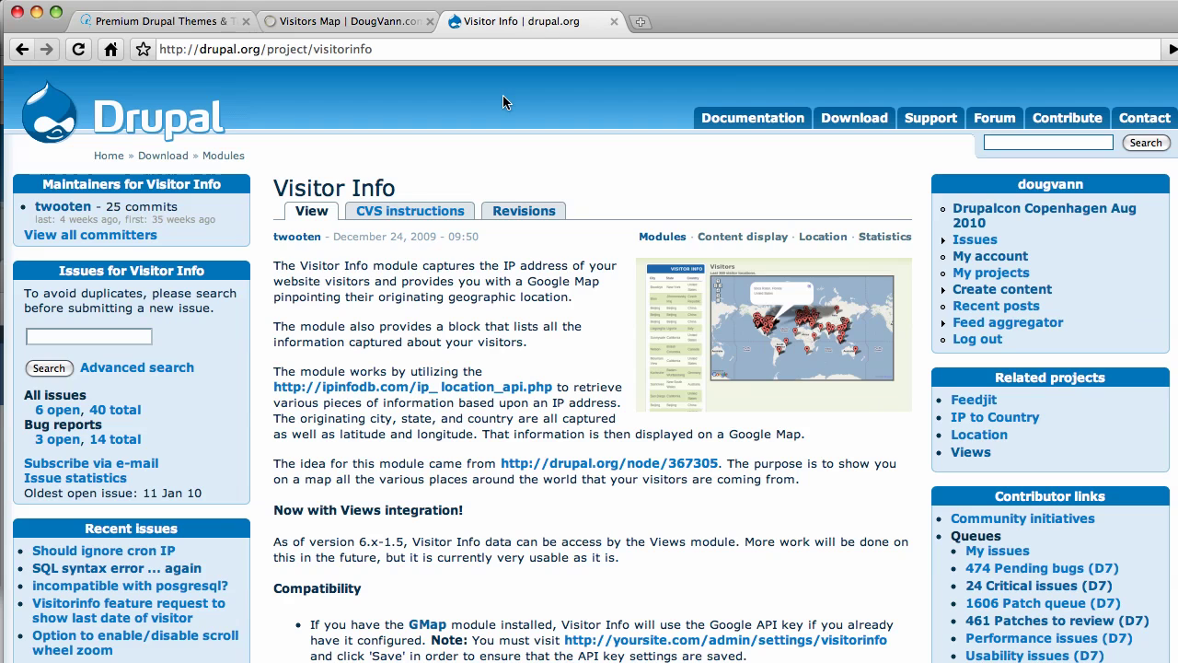